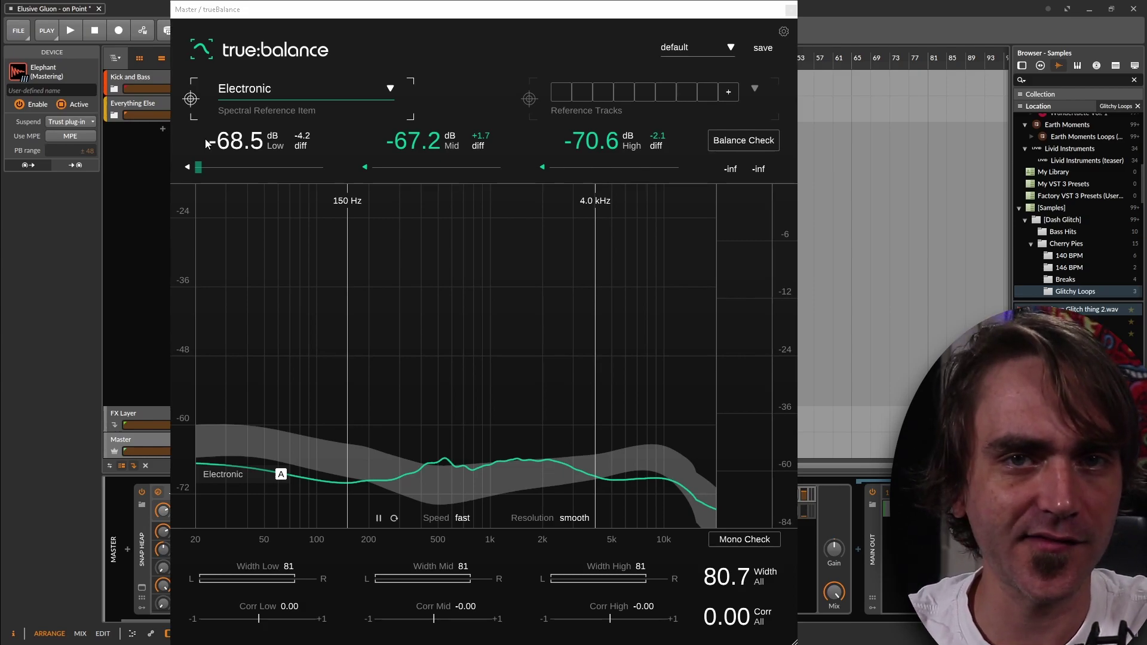
Run Mono Check on the mix, showing 80.7 overall width, 0.00 correlation and too-wide Lows.
{"action": "left_click", "coordinate": [742, 546]}
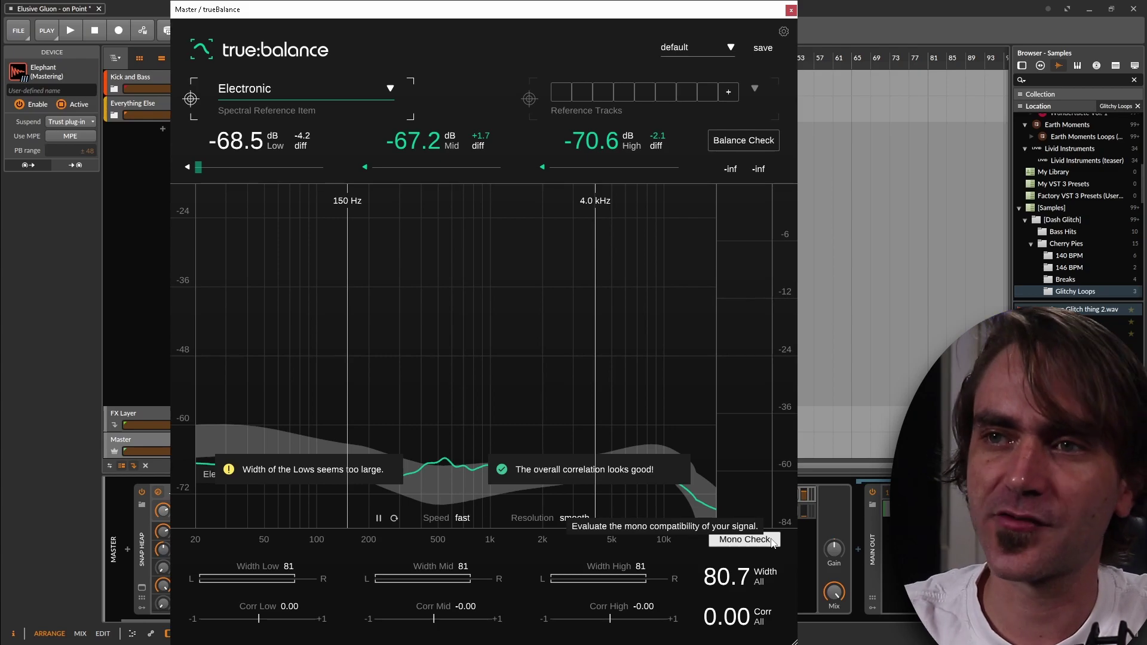
Run Balance Check against the Electronic target (Low -4.2, Mid +1.7, High -2.1 dB), then begin adding a reference track.
{"action": "left_click", "coordinate": [747, 148]}
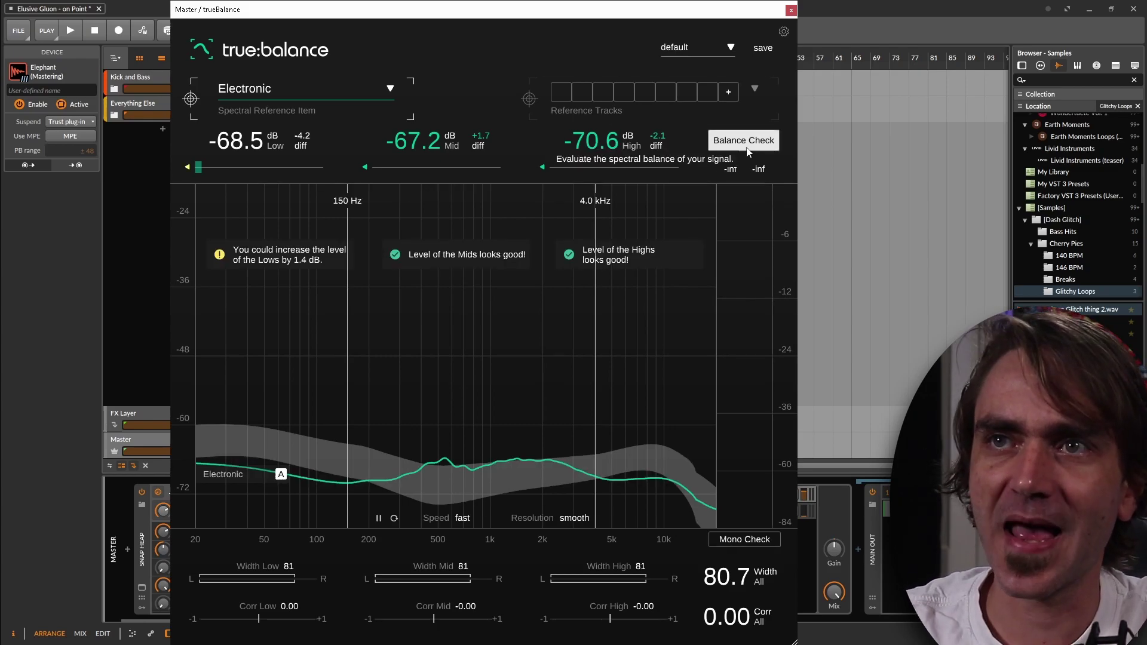
{"action": "left_click", "coordinate": [747, 150]}
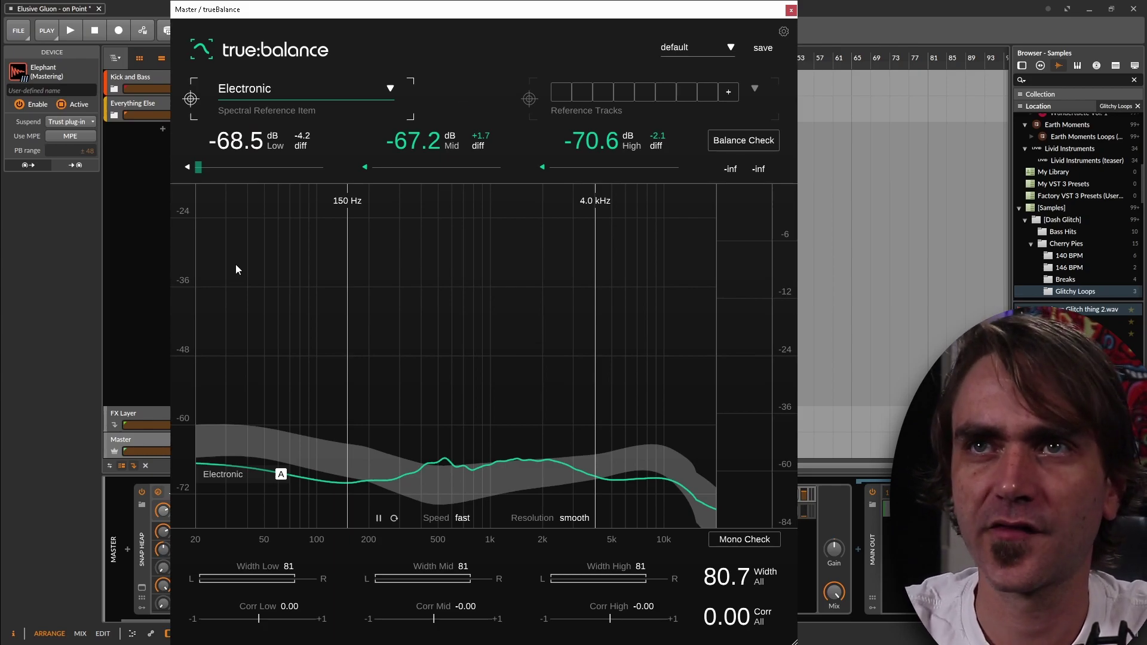
{"action": "left_click", "coordinate": [298, 89]}
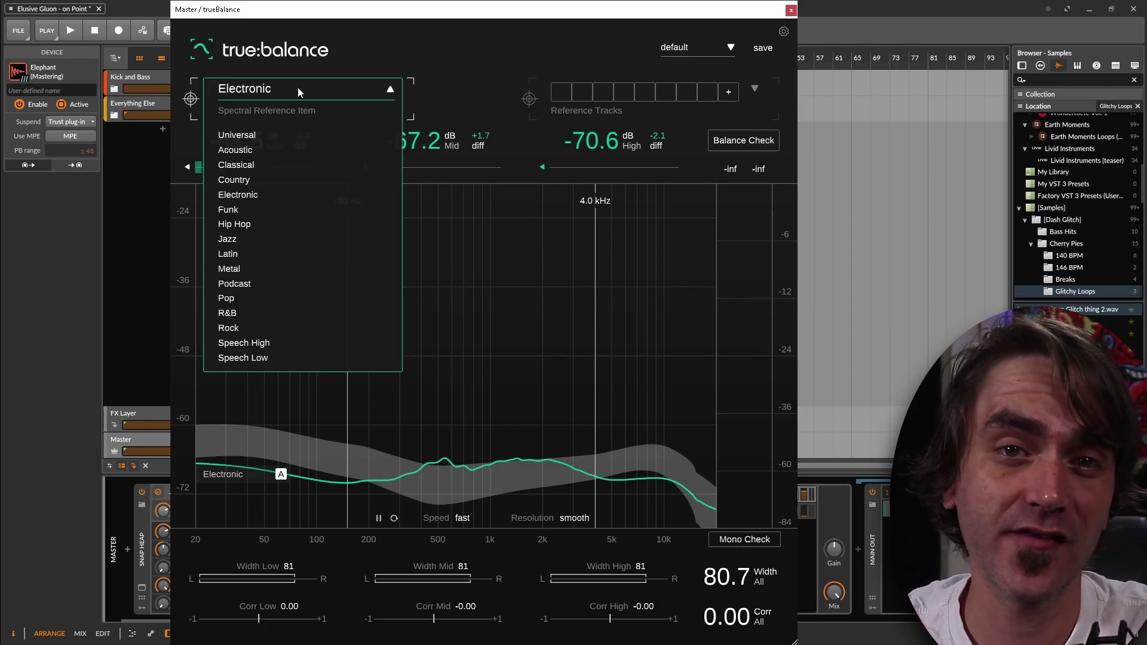
{"action": "left_click", "coordinate": [463, 89]}
{"action": "left_click", "coordinate": [730, 95]}
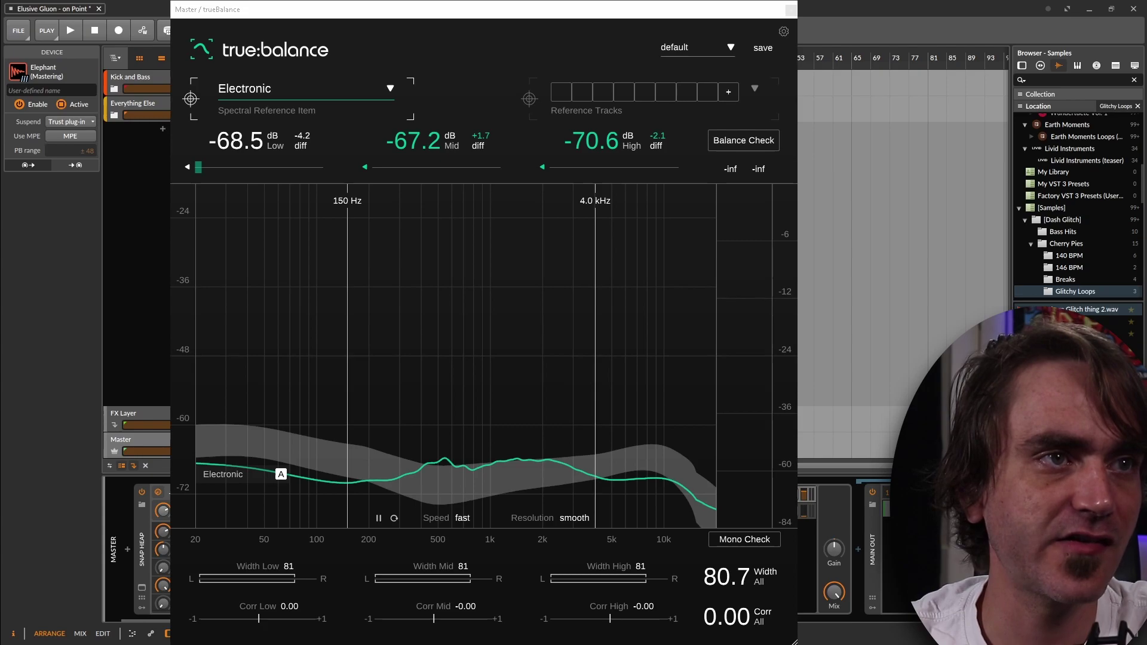
Load an audio file as reference track 1 and play the mix: Low +3.6, Mid -1.8, High +2.4 dB.
{"action": "left_click_drag", "start_coordinate": [1076, 335], "coordinate": [498, 349]}
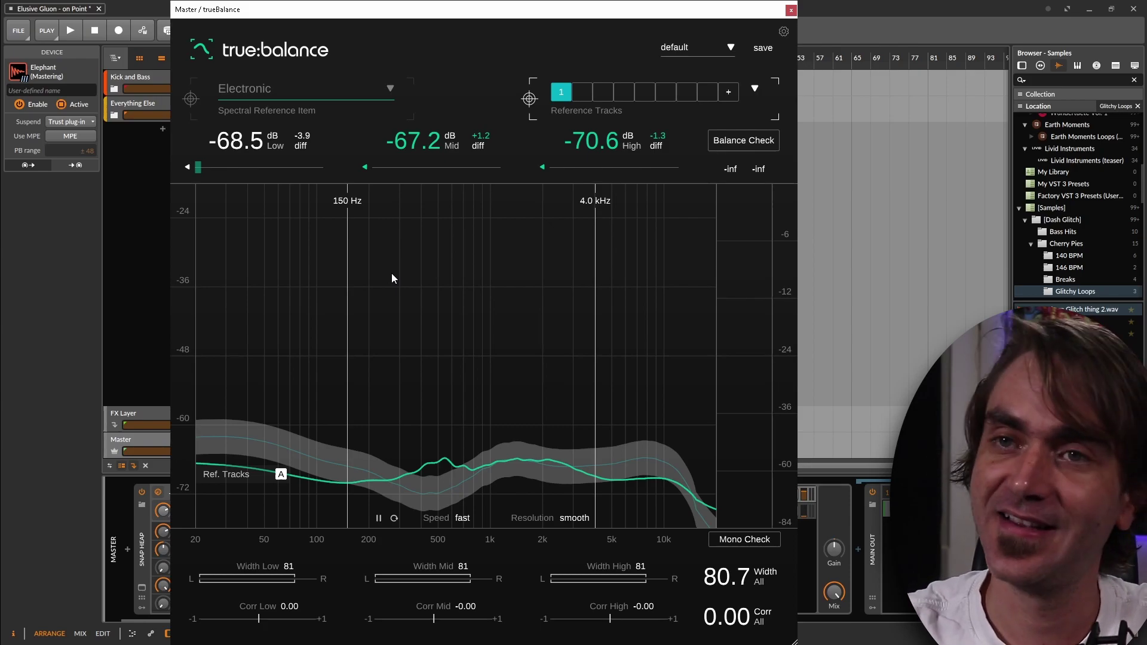
{"action": "left_click", "coordinate": [811, 127]}
{"action": "key", "text": "space"}
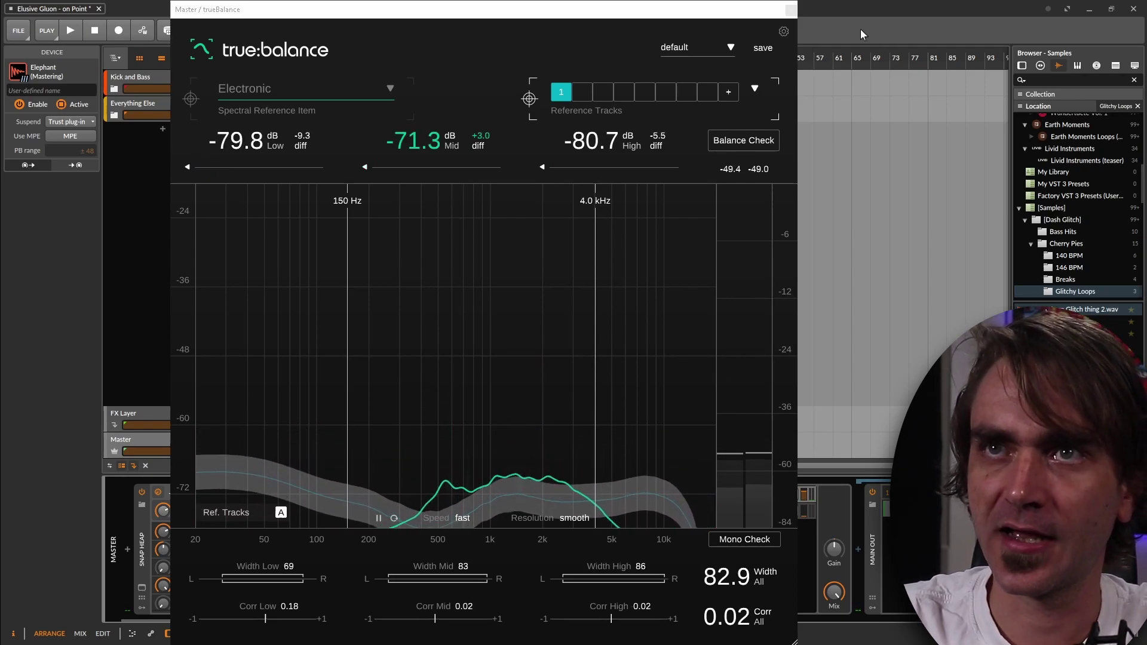
{"action": "key", "text": "space"}
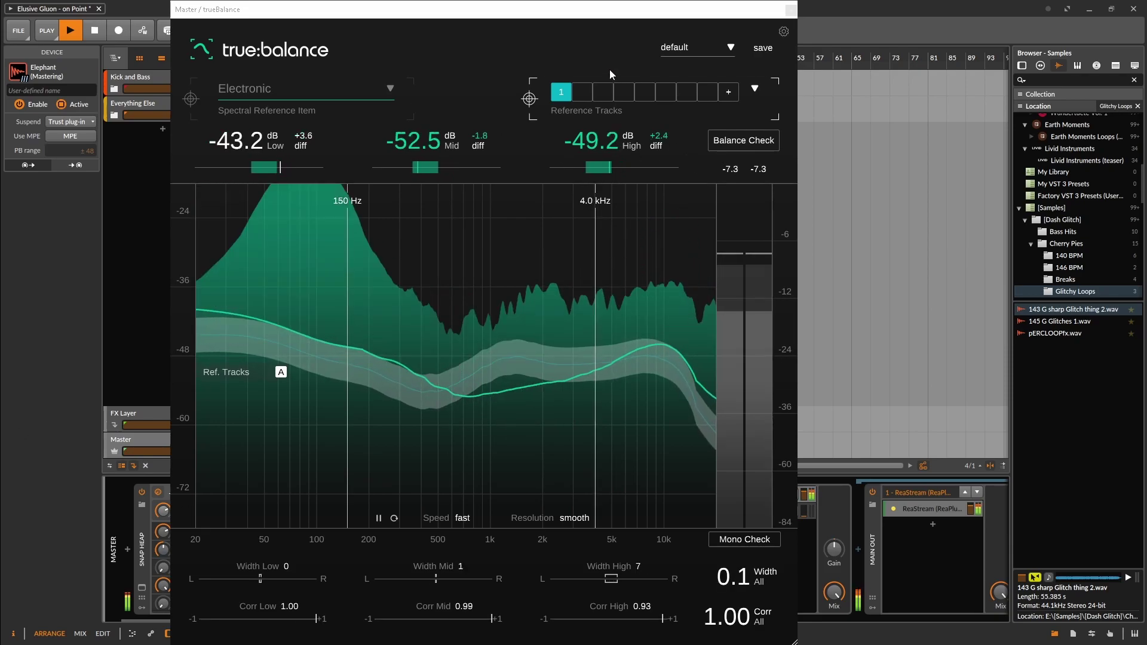
Stop playback so a second reference track can be loaded into slot 2.
{"action": "key", "text": "space"}
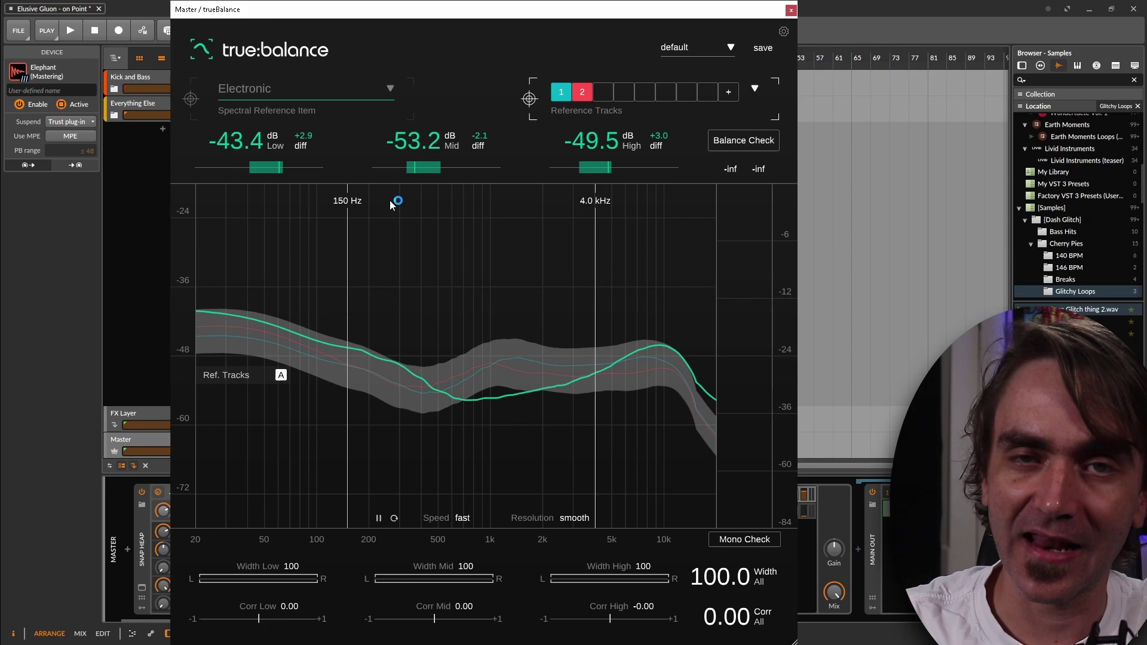
Load a third reference track and play the mix against it: Low -4.8, Mid +1.4, High -1.5 dB.
{"action": "left_click", "coordinate": [727, 94]}
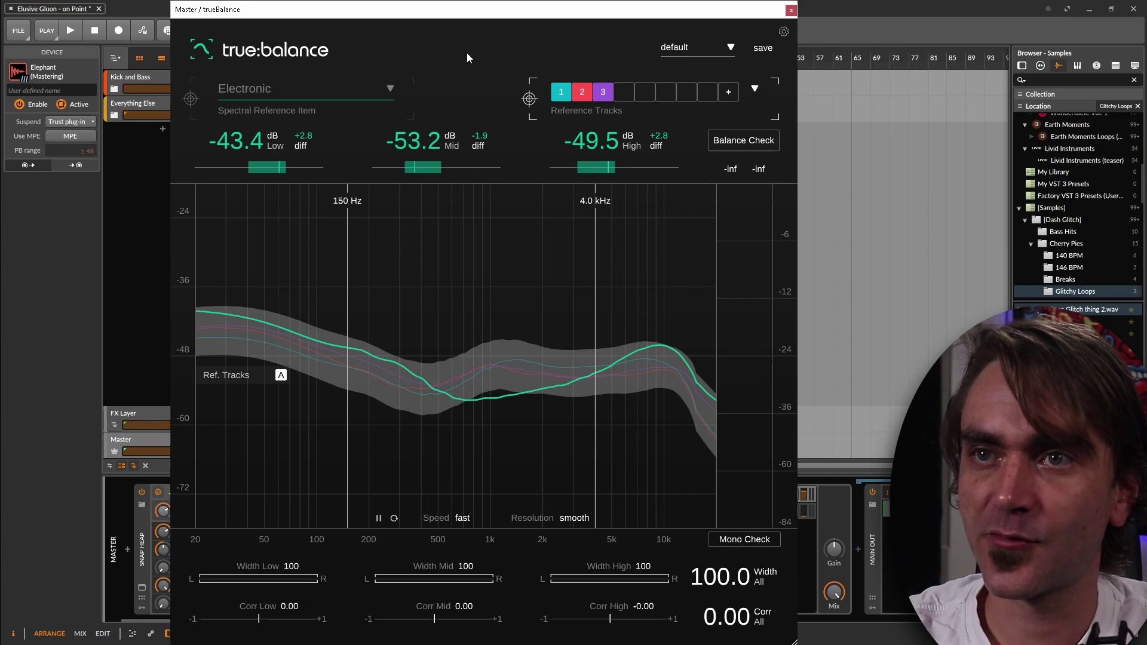
{"action": "key", "text": "space"}
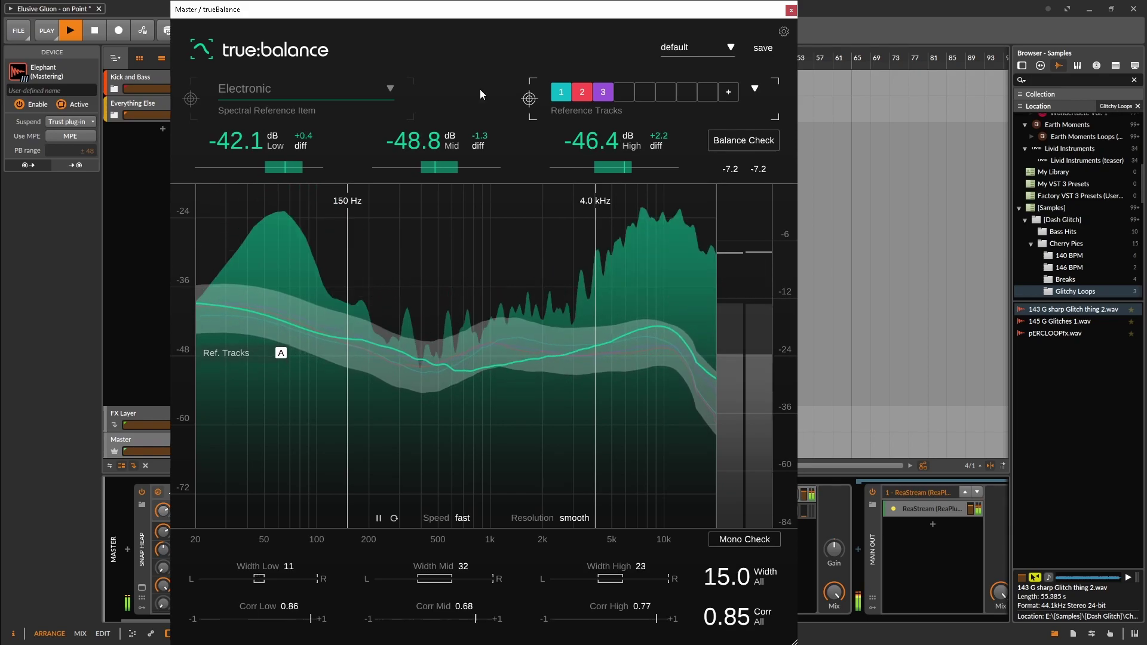
{"action": "key", "text": "space"}
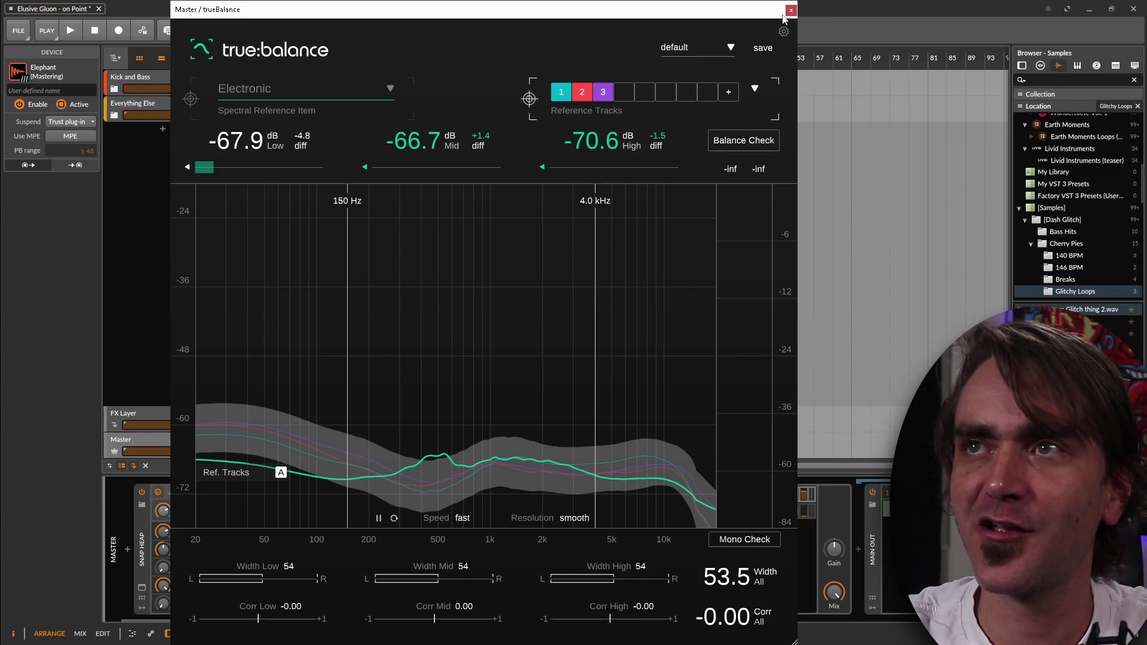
Close true:balance and unfold the Kick and Bass group to show Kampfer Kicks Rack and Bass Selector Rack.
{"action": "left_click", "coordinate": [790, 10]}
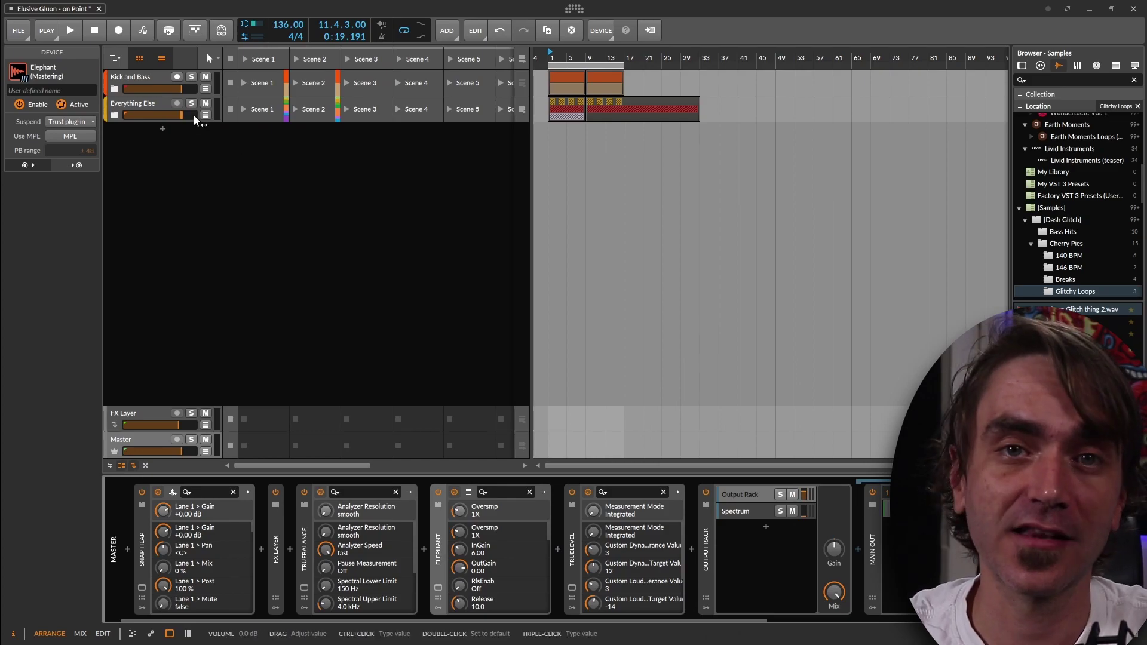
{"action": "left_click", "coordinate": [137, 81]}
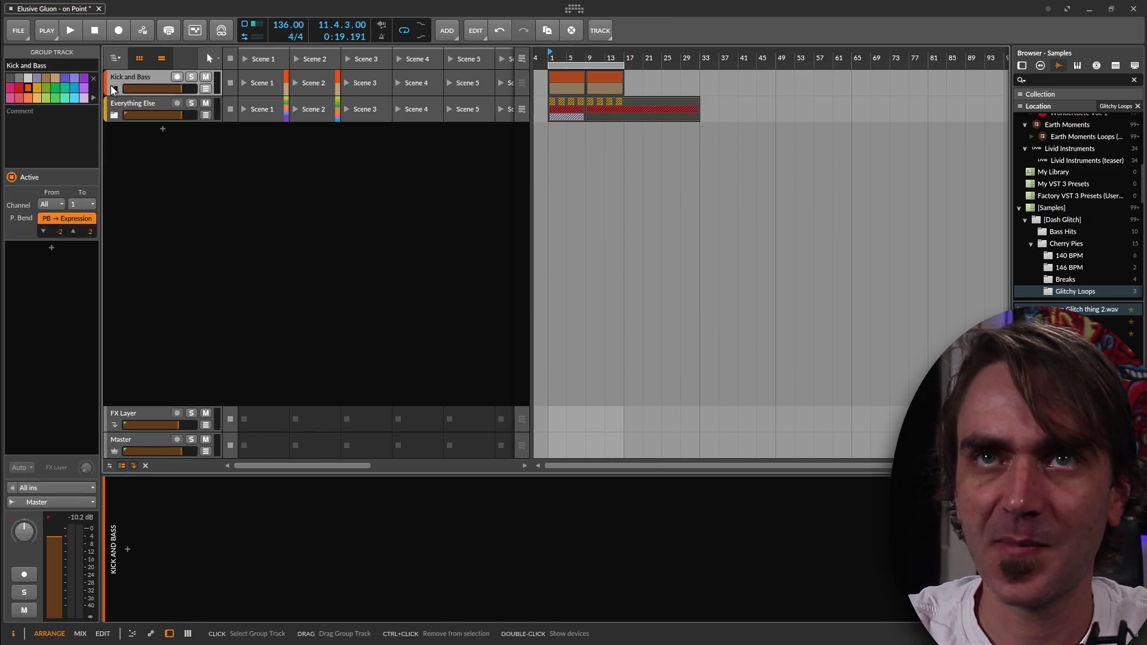
{"action": "left_click", "coordinate": [114, 89]}
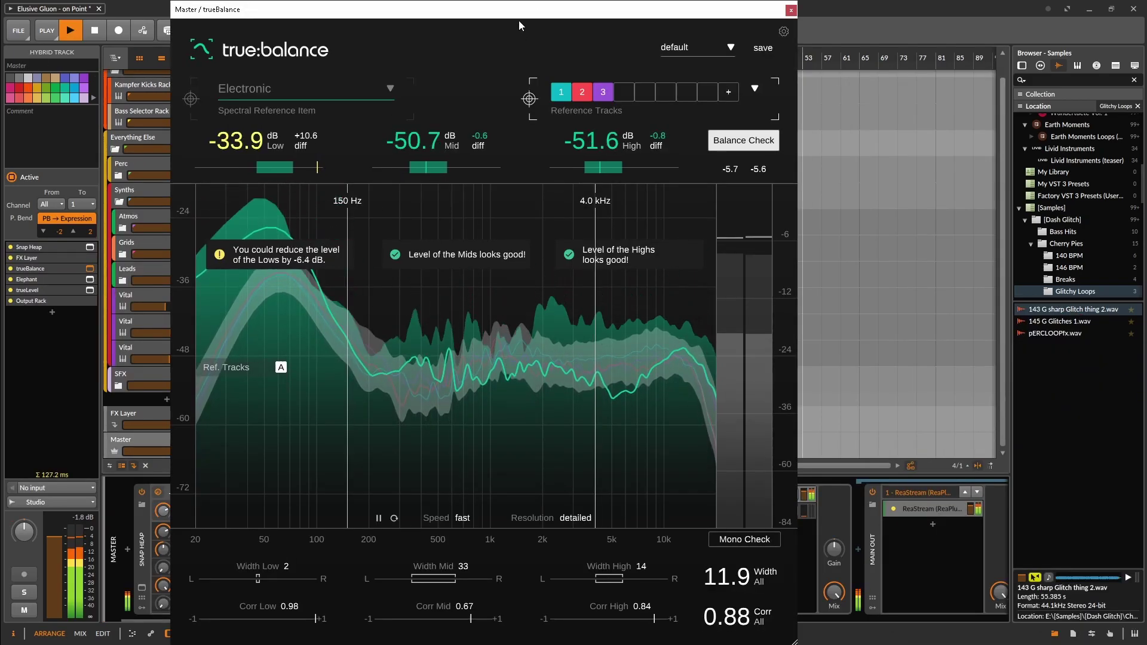
Replay the full mix so Balance Check reads Low +4.9, Mid -1.7, High +1.6 dB.
{"action": "key", "text": "space"}
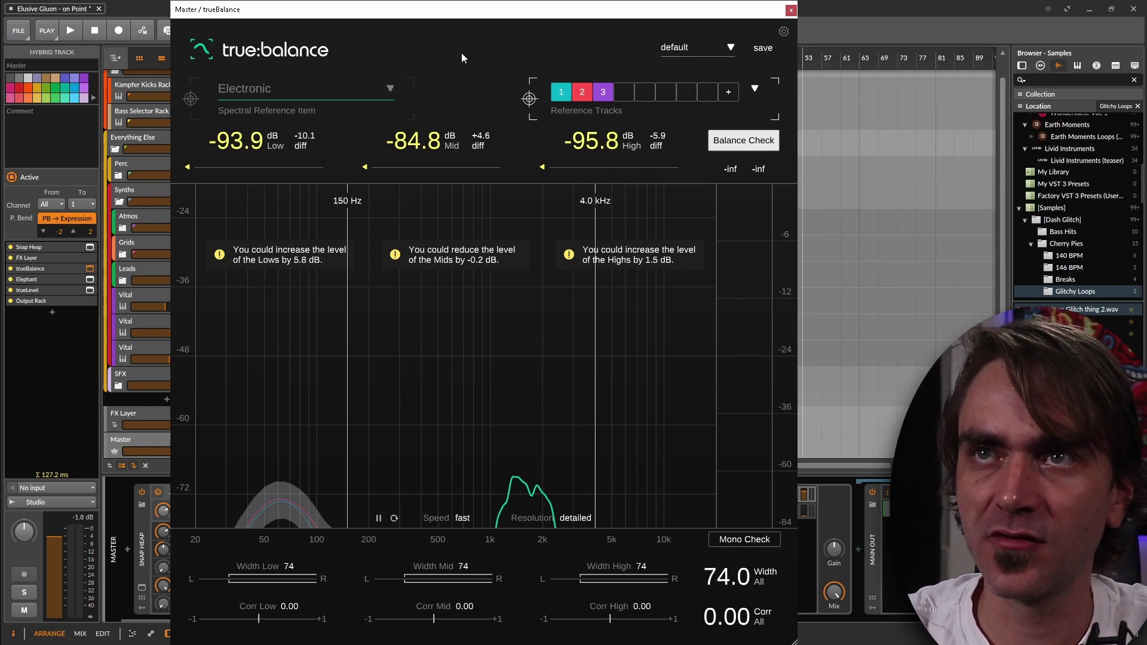
{"action": "key", "text": "space"}
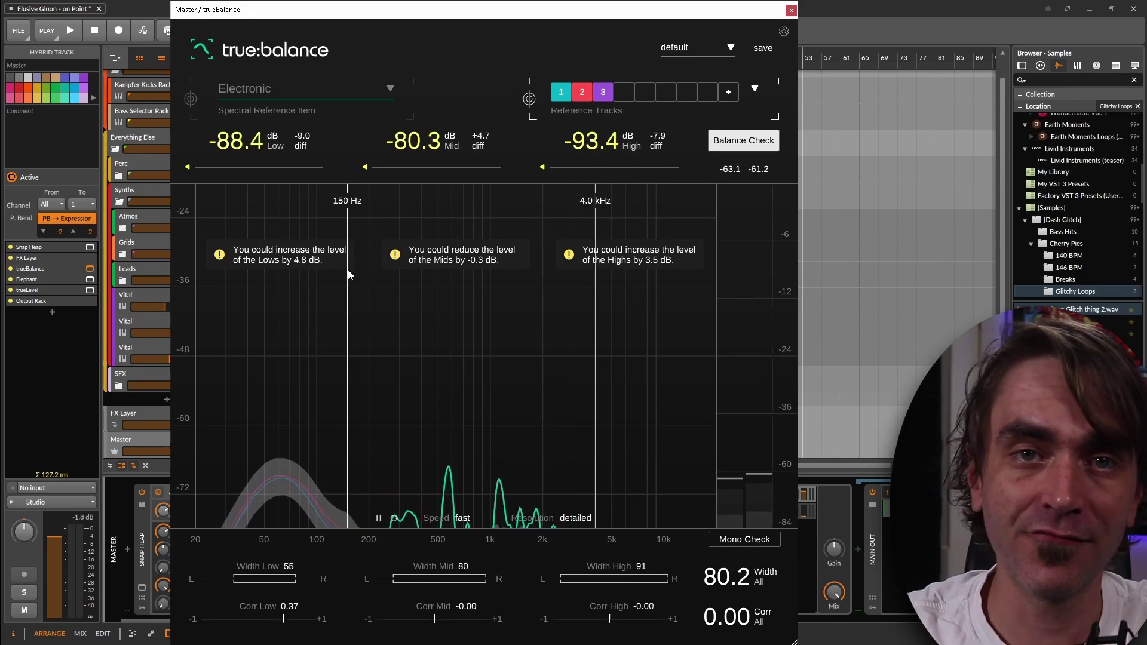
{"action": "left_click", "coordinate": [836, 15]}
{"action": "key", "text": "space"}
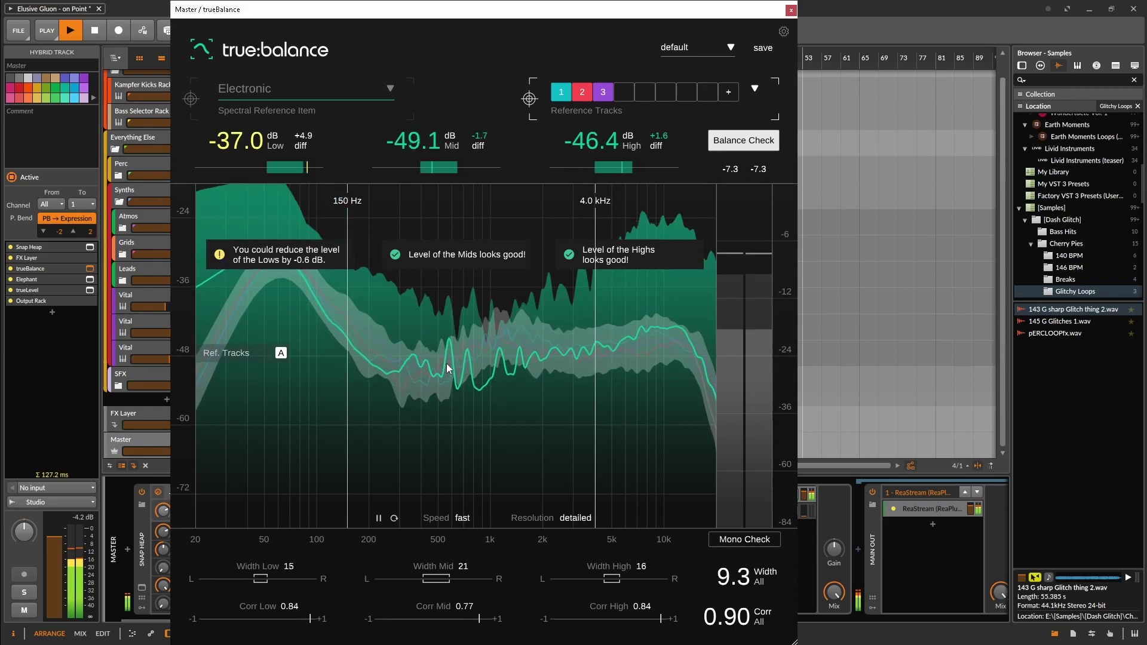
Play the mix until Lows, Mids and Highs all read good, then stop and close true:balance.
{"action": "left_click", "coordinate": [935, 18]}
{"action": "key", "text": "space"}
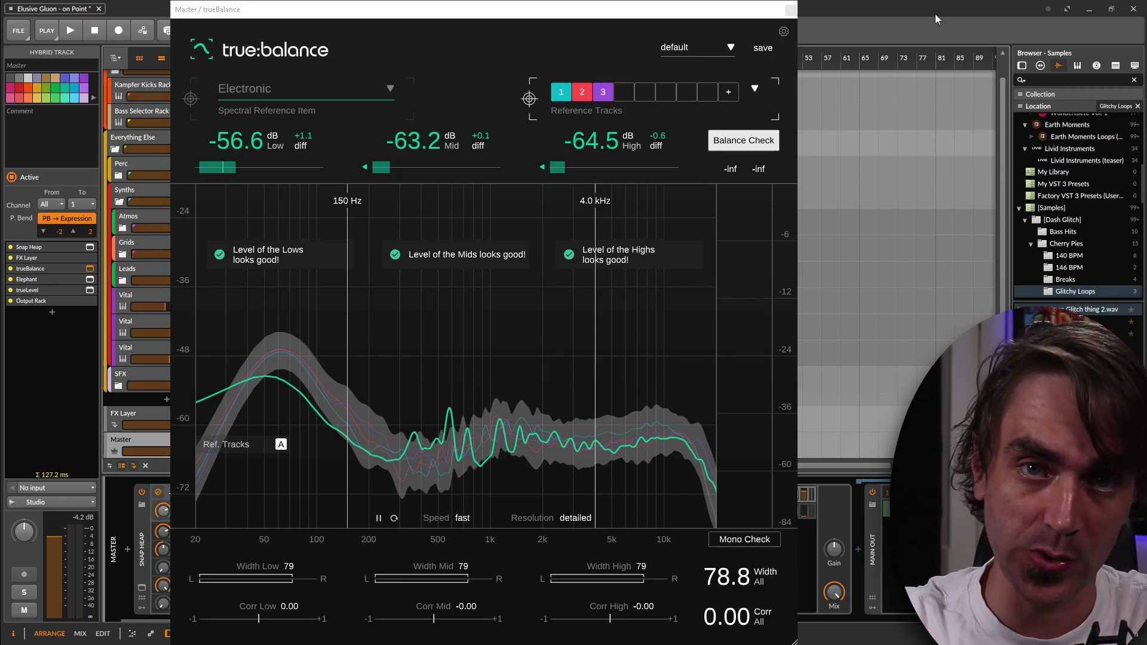
{"action": "key", "text": "space"}
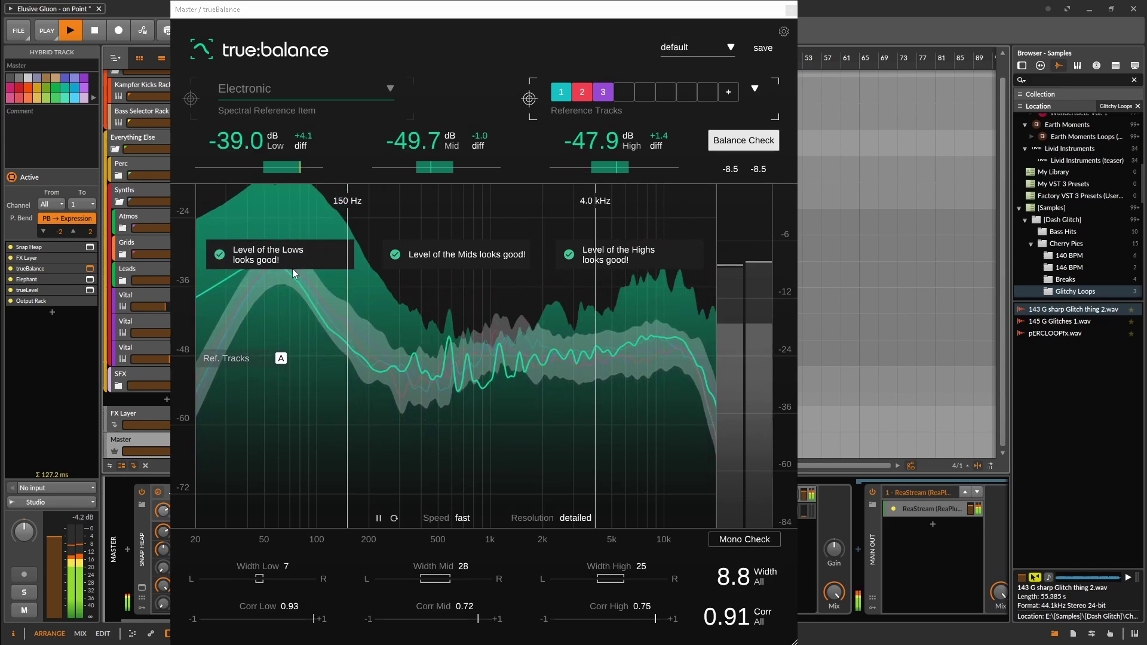
{"action": "key", "text": "space"}
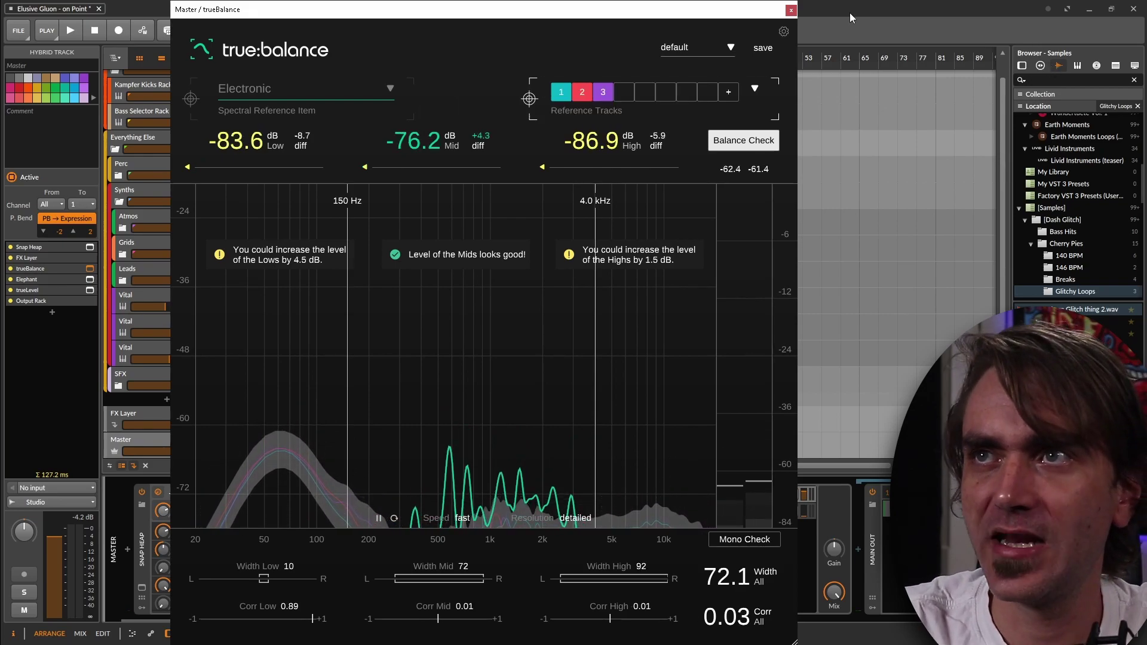
{"action": "left_click", "coordinate": [790, 10]}
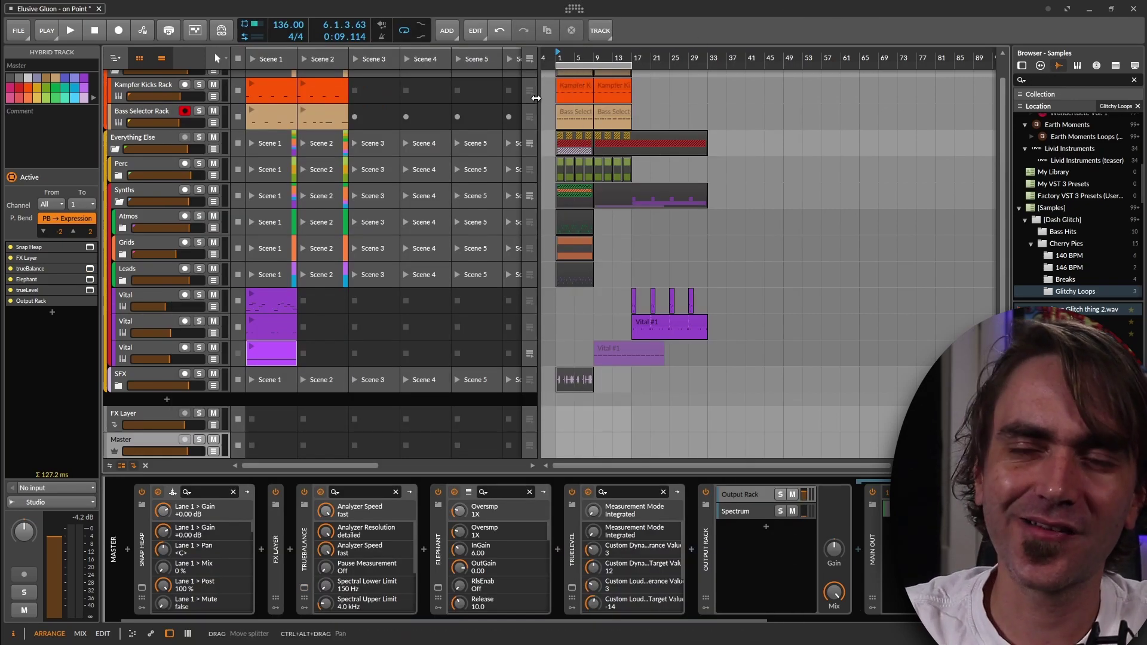
Scroll the track list and select the Kick and Bass group header.
{"action": "scroll", "coordinate": [812, 237], "scroll_direction": "up", "scroll_amount": 1}
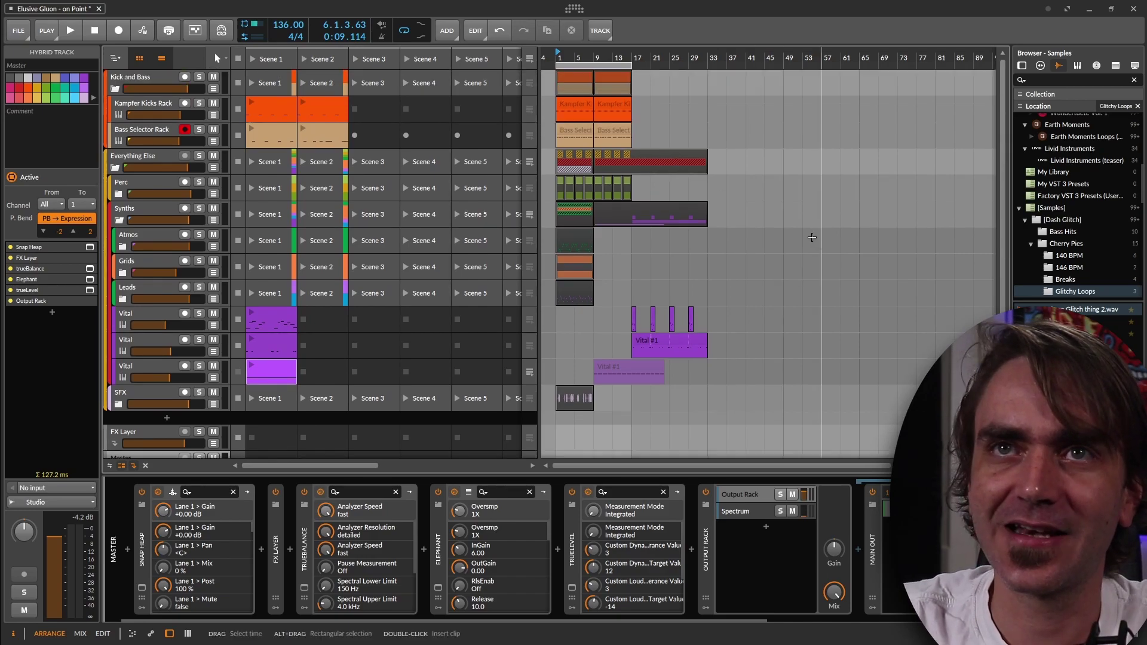
{"action": "scroll", "coordinate": [811, 237], "scroll_direction": "down", "scroll_amount": 1}
{"action": "scroll", "coordinate": [478, 159], "scroll_direction": "up", "scroll_amount": 1}
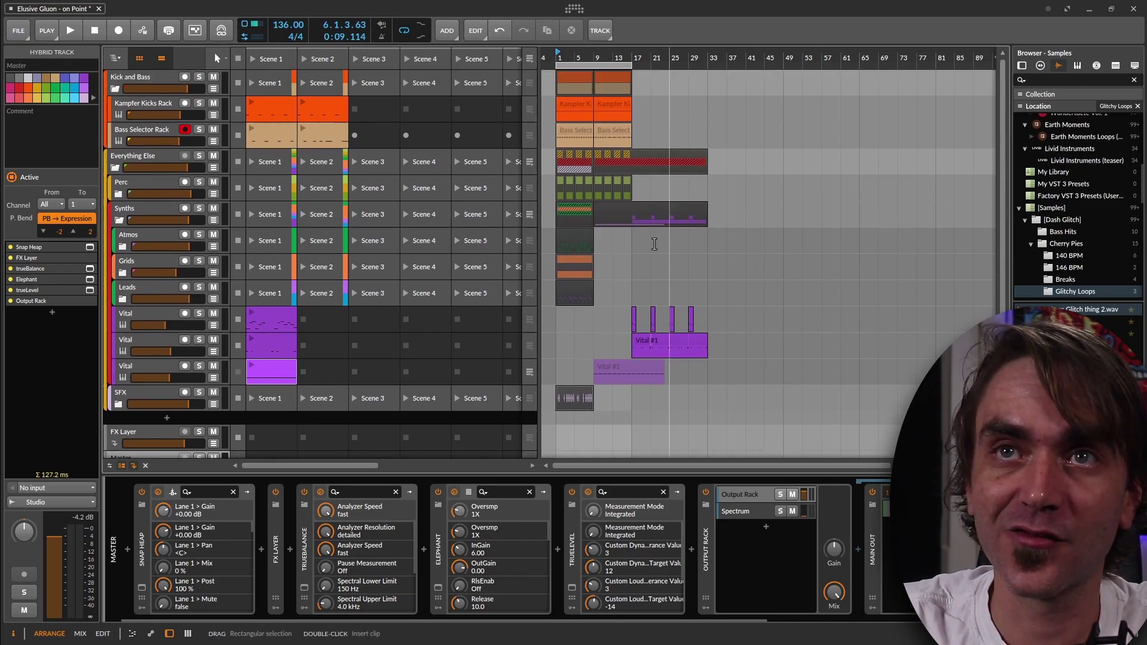
{"action": "left_click", "coordinate": [148, 79]}
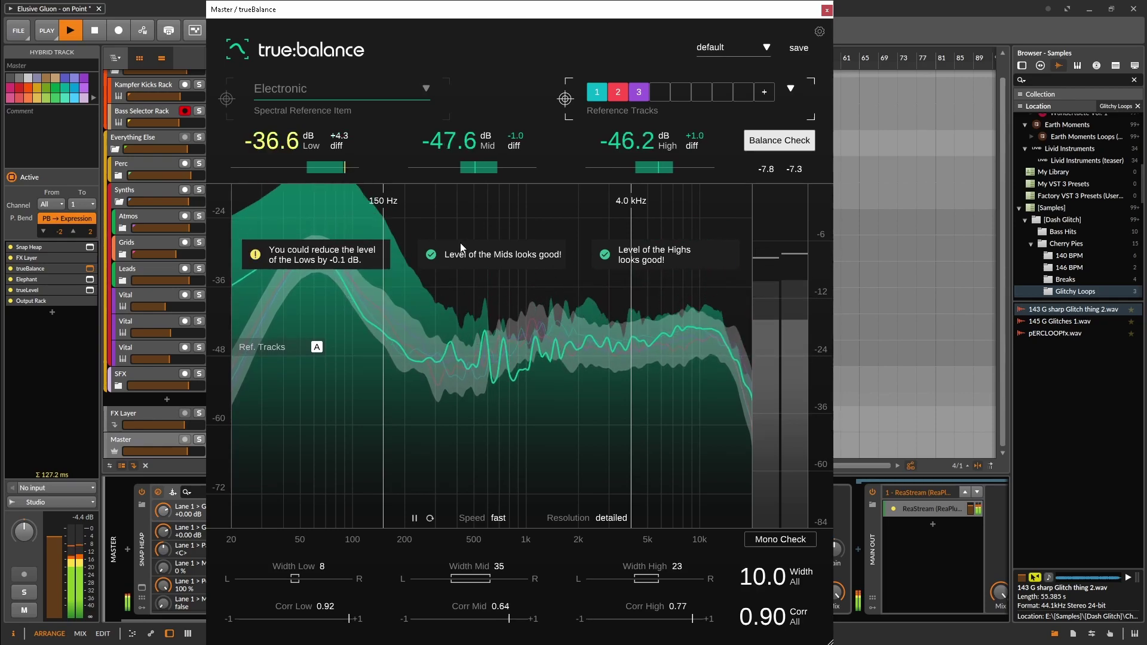
Run Mono Check on the rebalanced mix in true:balance.
{"action": "left_click", "coordinate": [780, 544]}
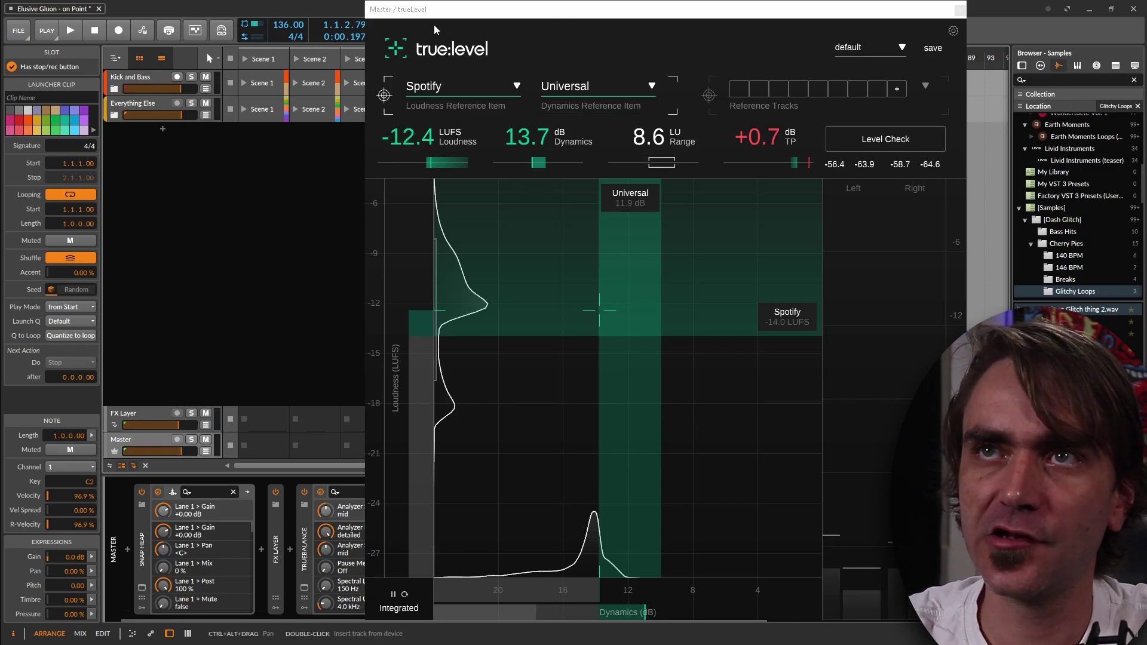
Shift true:level left, open its list of loudness reference targets, and stop the mix.
{"action": "left_click_drag", "start_coordinate": [451, 7], "coordinate": [256, 5]}
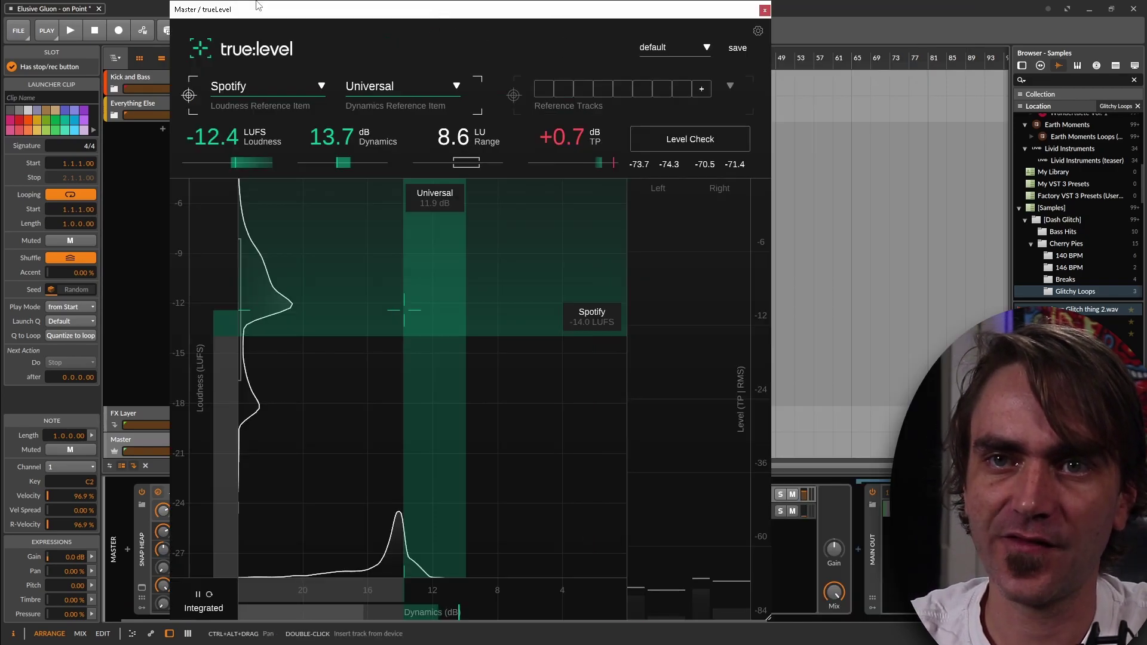
{"action": "left_click", "coordinate": [245, 90]}
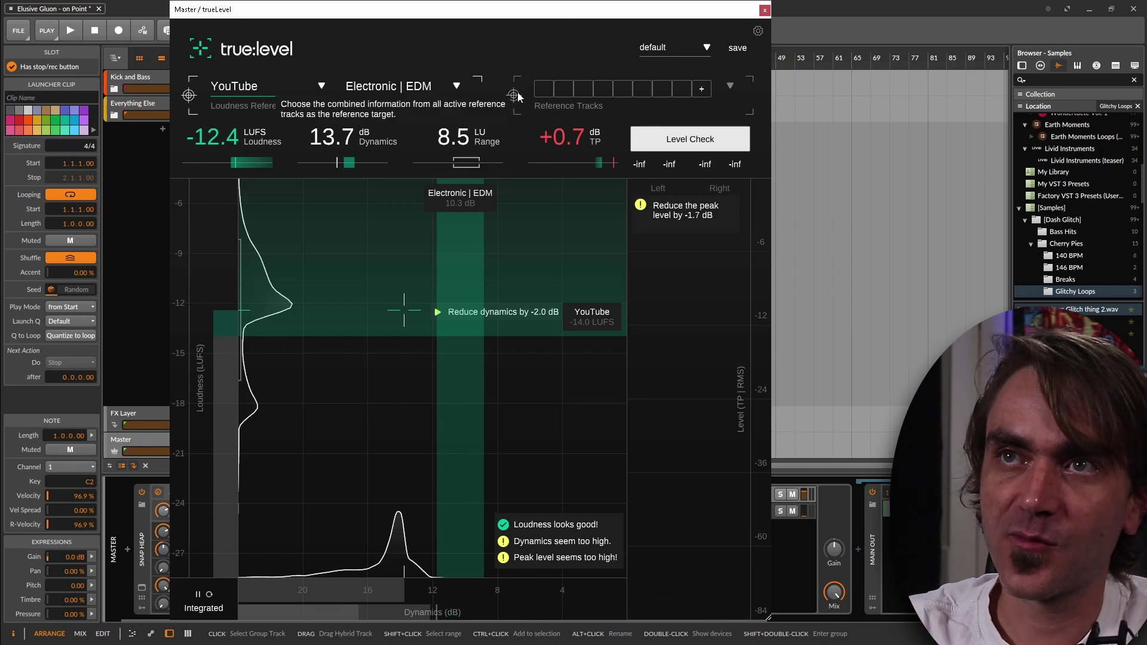
{"action": "key", "text": "space"}
Switch true:level's target to Reference Tracks and add a new reference track slot.
{"action": "left_click", "coordinate": [514, 94]}
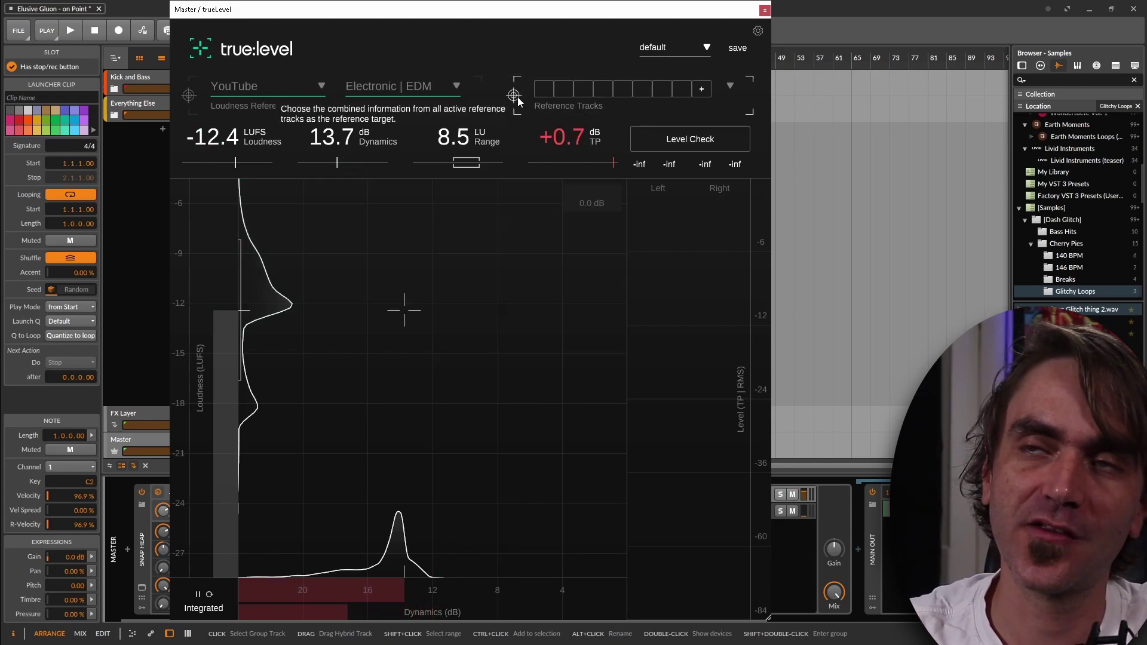
{"action": "left_click", "coordinate": [702, 90]}
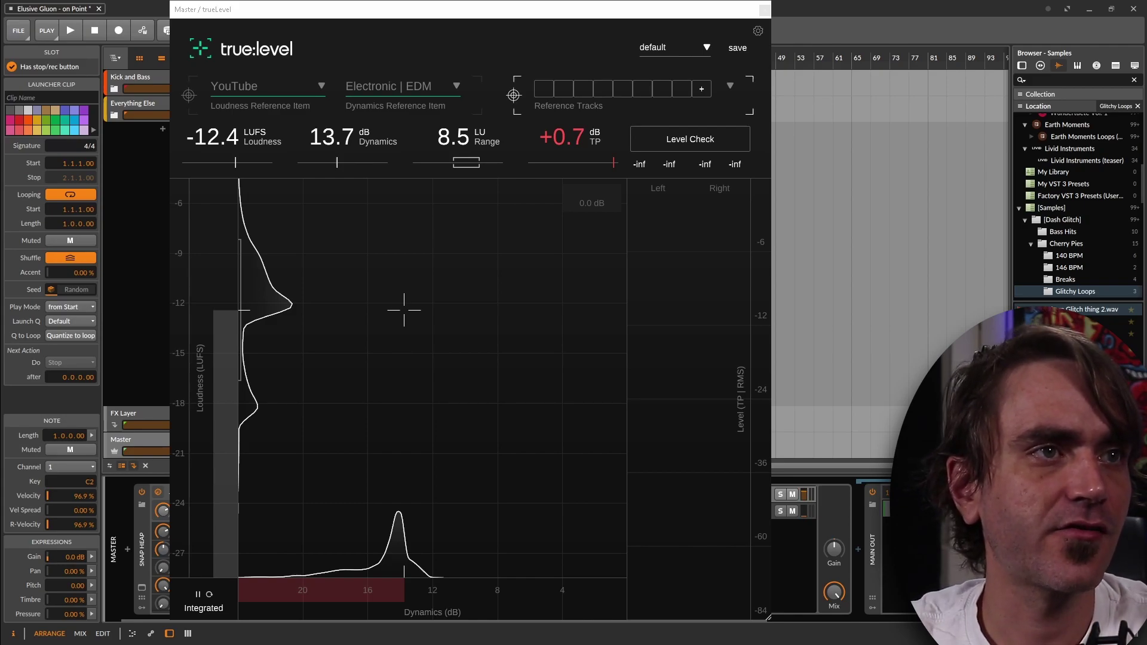
Load three reference tracks, giving a -10.4 LUFS and 12.1 dB dynamics target, and enlarge true:level.
{"action": "left_click_drag", "start_coordinate": [1075, 323], "coordinate": [457, 317]}
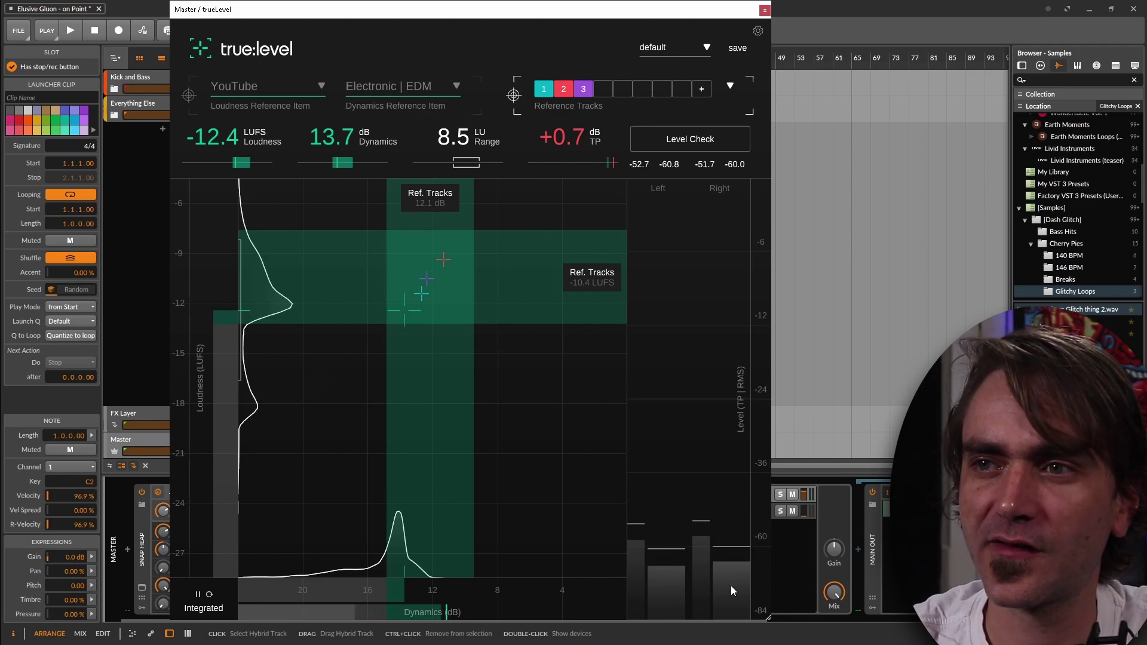
{"action": "left_click_drag", "start_coordinate": [769, 619], "coordinate": [795, 644]}
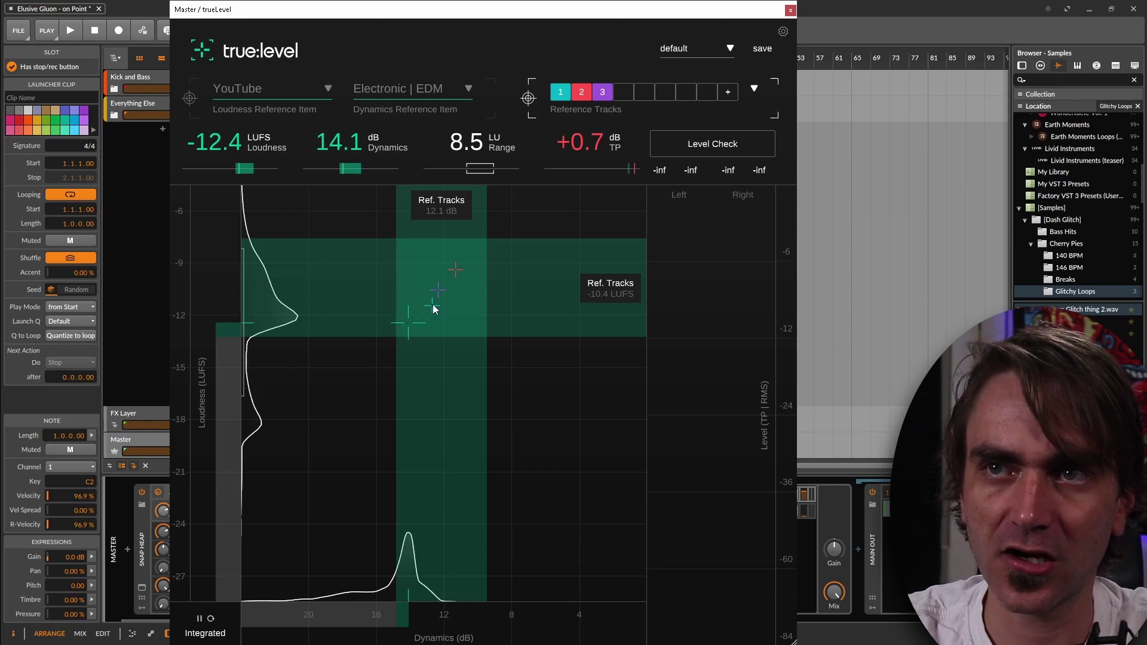
{"action": "mouse_move", "coordinate": [433, 306]}
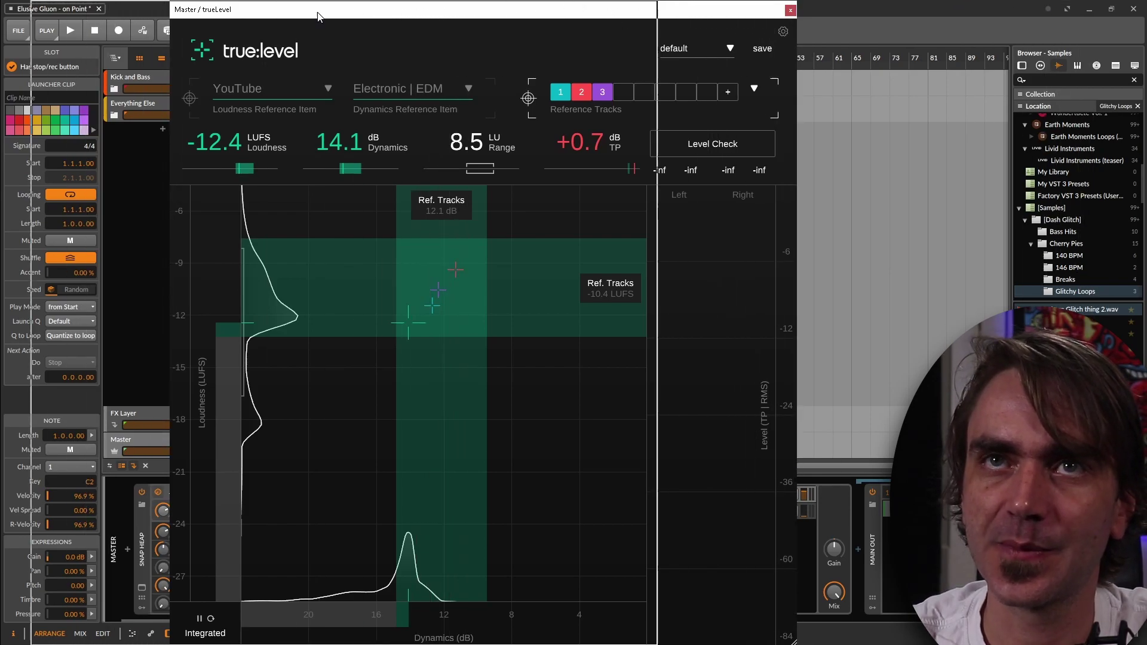
Place Voxengo Elephant at the top right beside true:level and start the mix playing.
{"action": "left_click_drag", "start_coordinate": [317, 16], "coordinate": [175, 16]}
{"action": "left_click", "coordinate": [650, 10]}
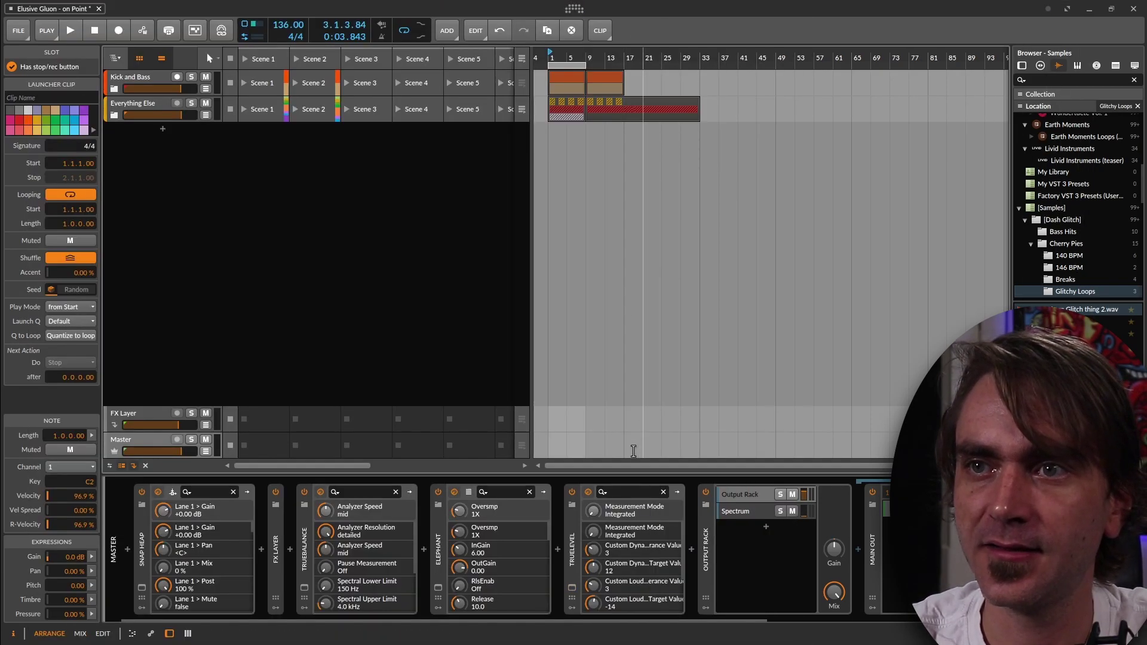
{"action": "left_click_drag", "start_coordinate": [591, 181], "coordinate": [896, 20]}
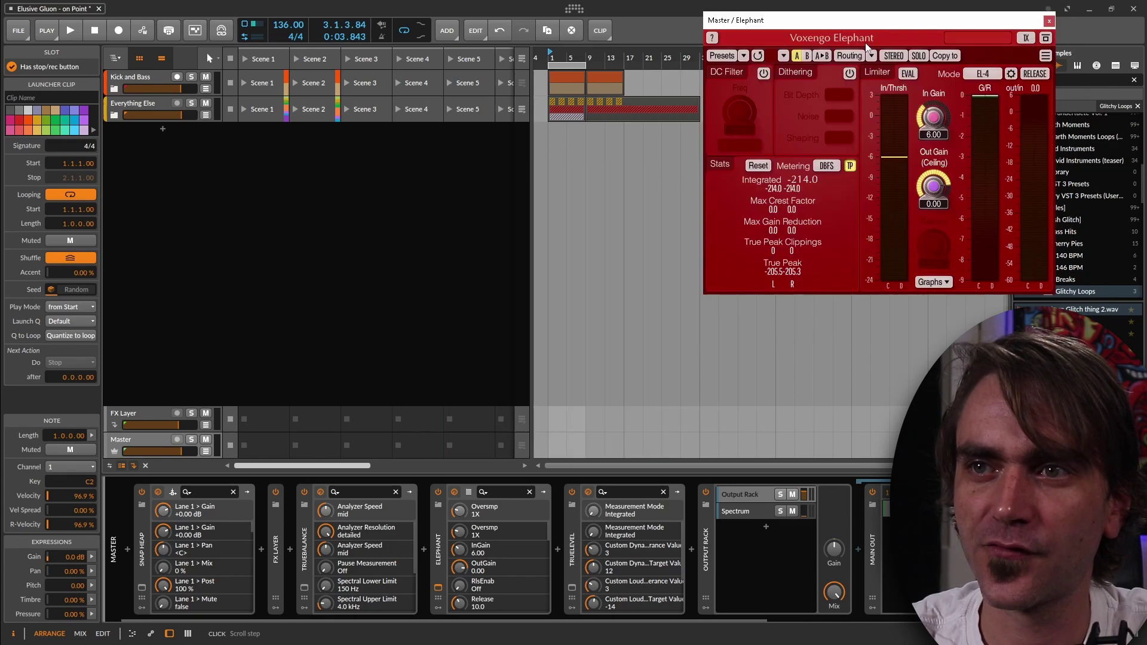
{"action": "left_click", "coordinate": [588, 492]}
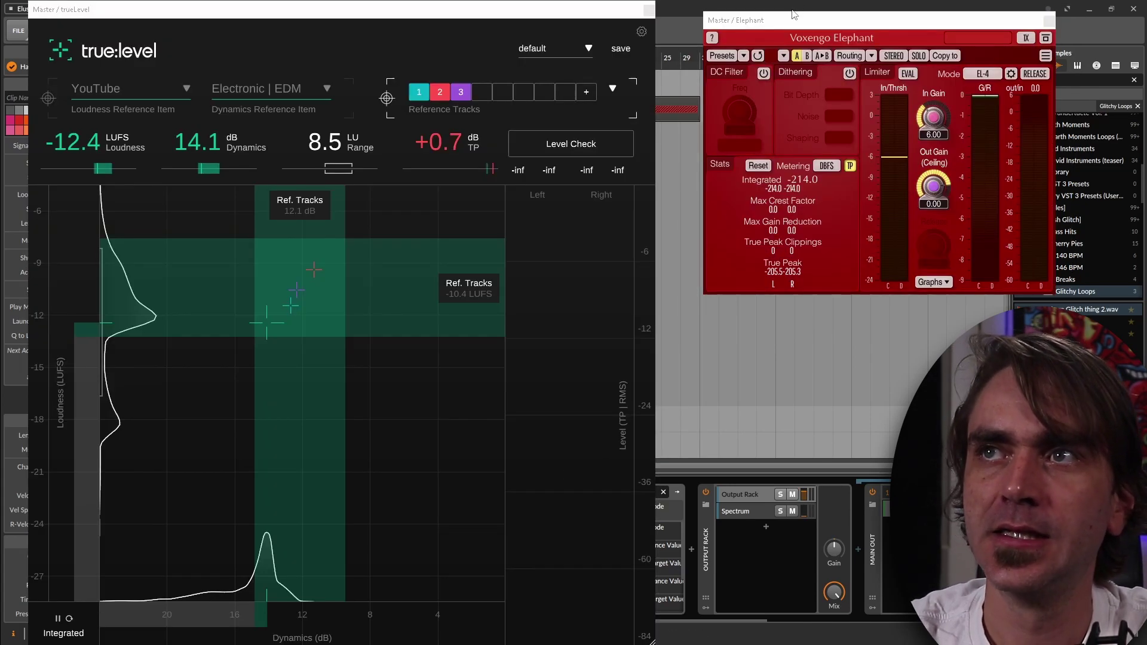
{"action": "left_click_drag", "start_coordinate": [837, 19], "coordinate": [804, 27]}
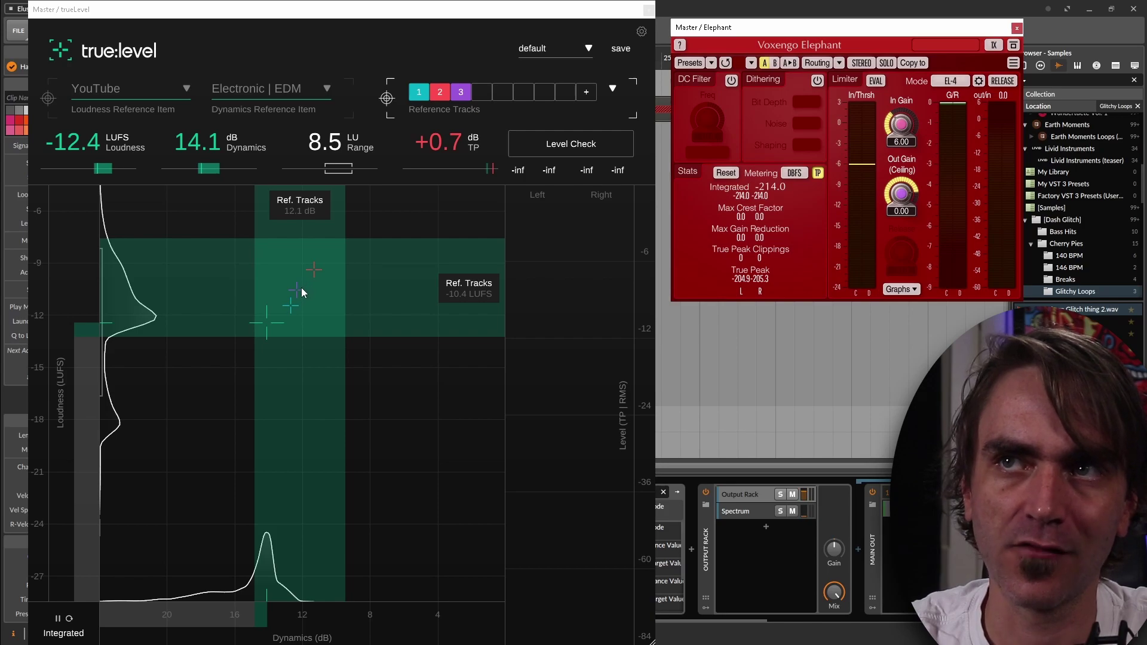
{"action": "key", "text": "space"}
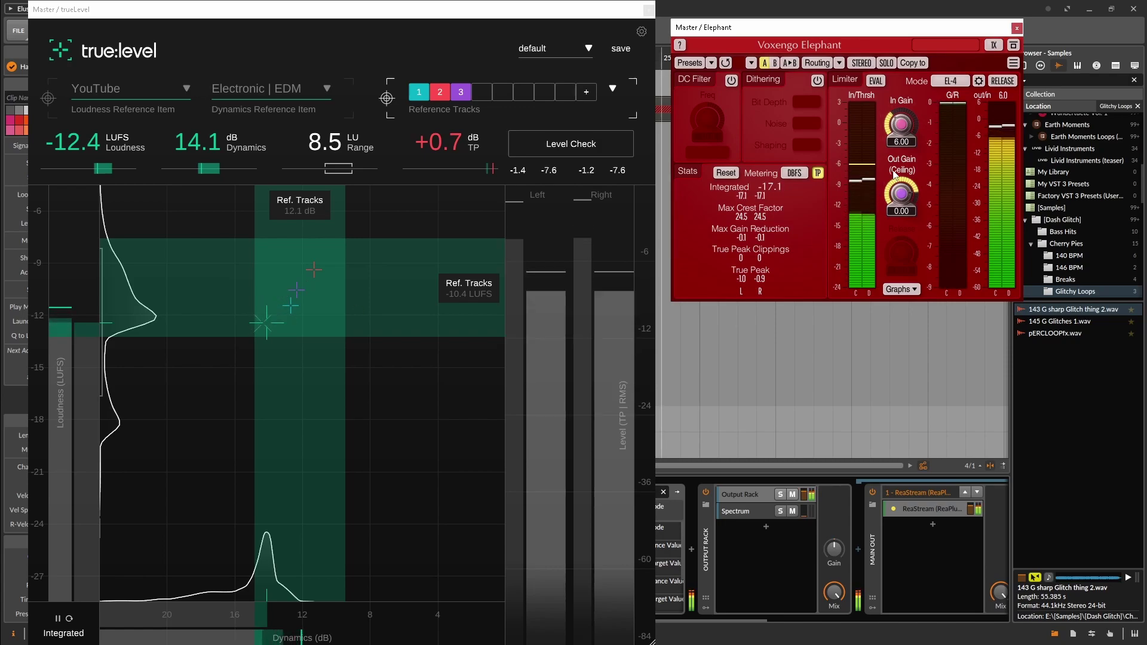
Raise Elephant's input gain to 11.26, settle it at 9.78 for -12.3 LUFS, then run Level Check.
{"action": "left_click_drag", "start_coordinate": [901, 125], "coordinate": [901, 108]}
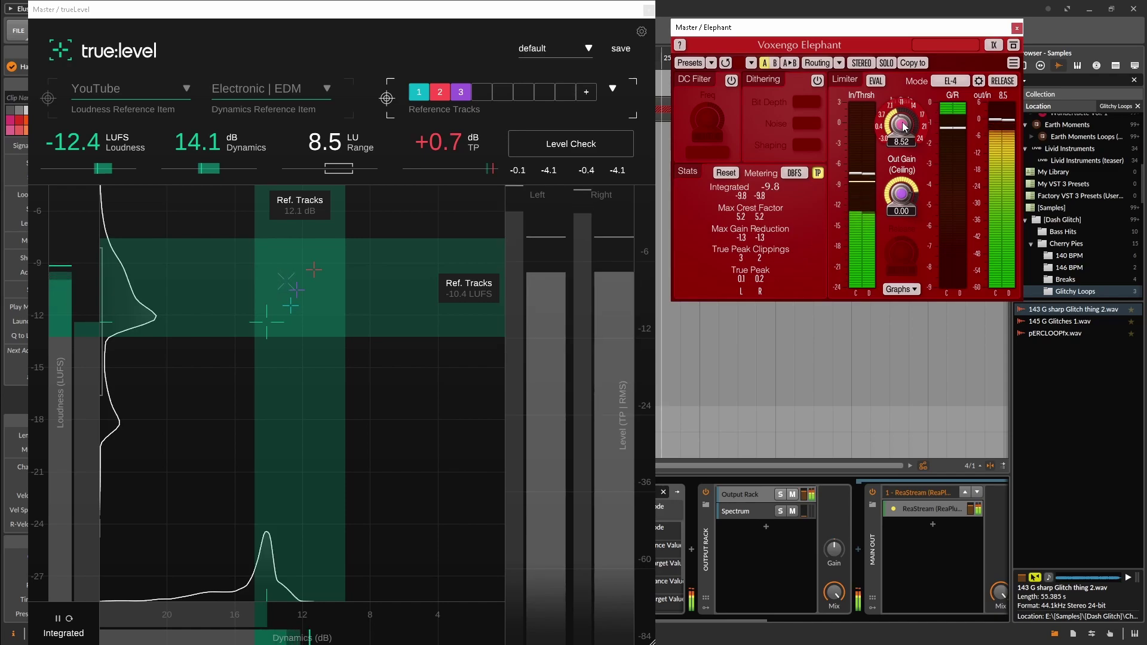
{"action": "left_click_drag", "start_coordinate": [907, 131], "coordinate": [907, 106]}
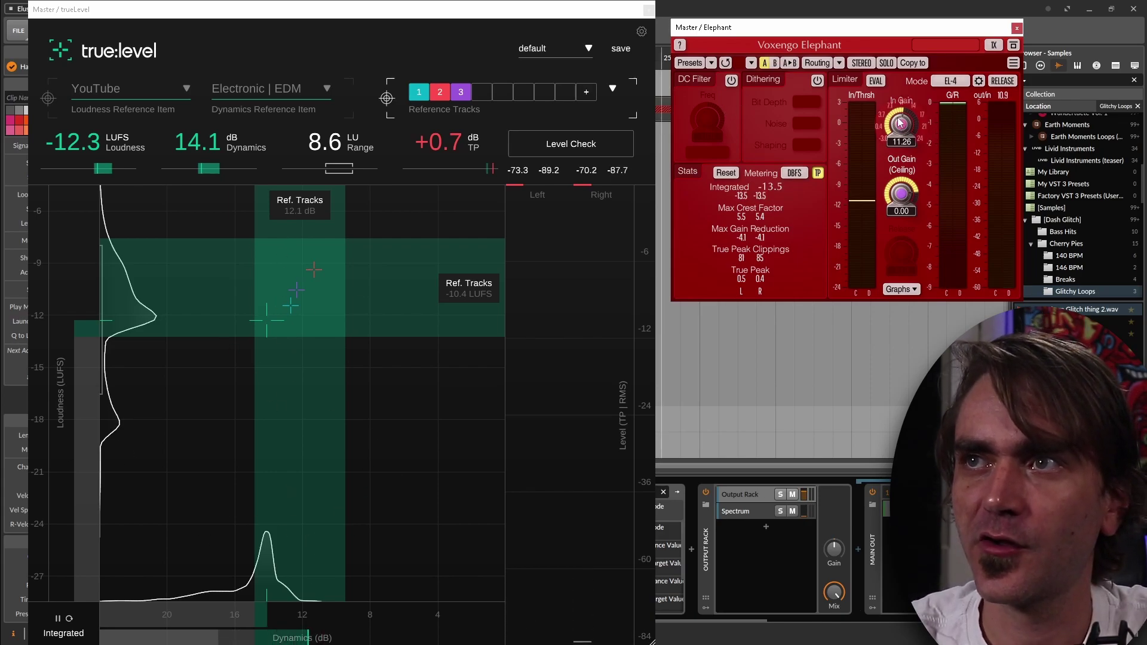
{"action": "left_click_drag", "start_coordinate": [901, 123], "coordinate": [905, 128]}
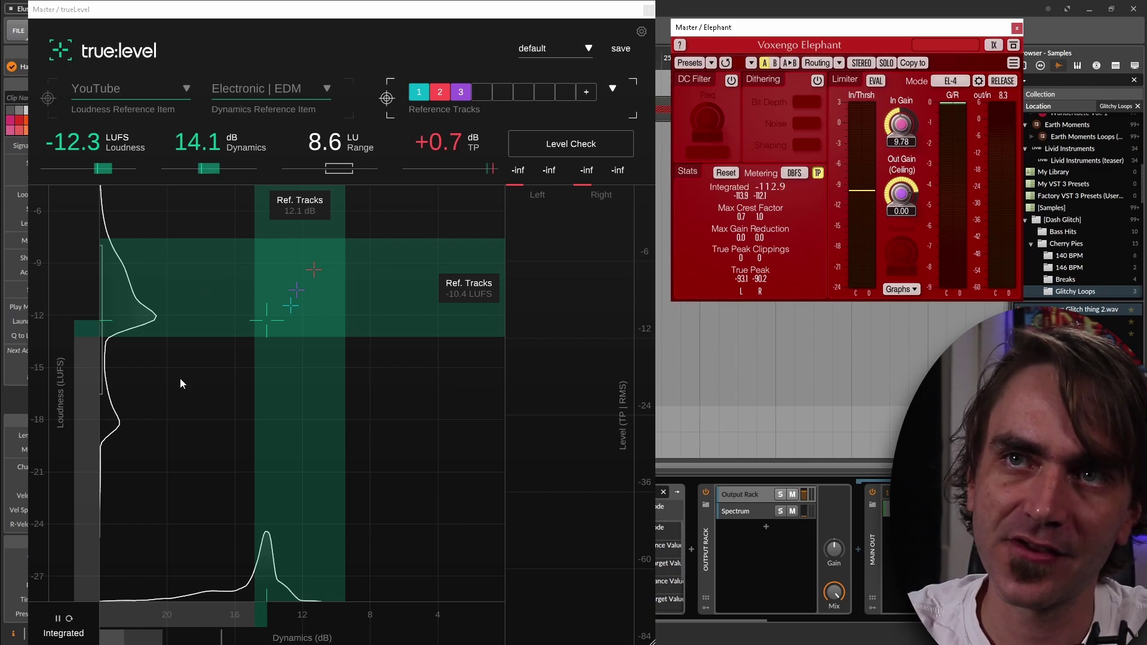
{"action": "left_click", "coordinate": [566, 143]}
{"action": "left_click", "coordinate": [566, 144]}
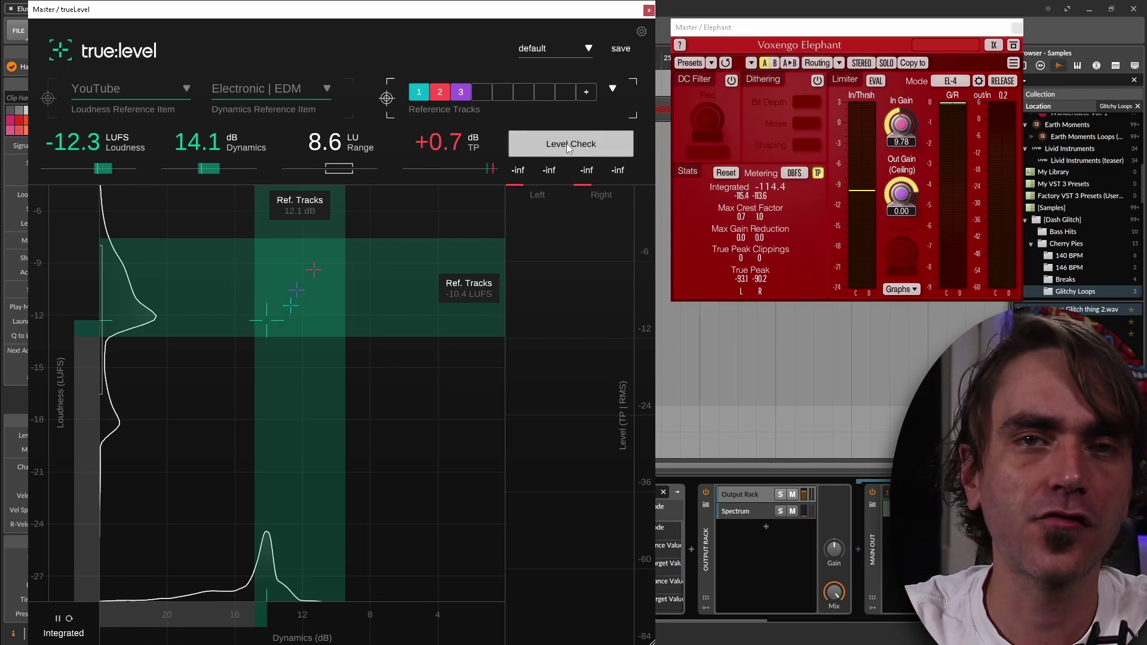
{"action": "key", "text": "space"}
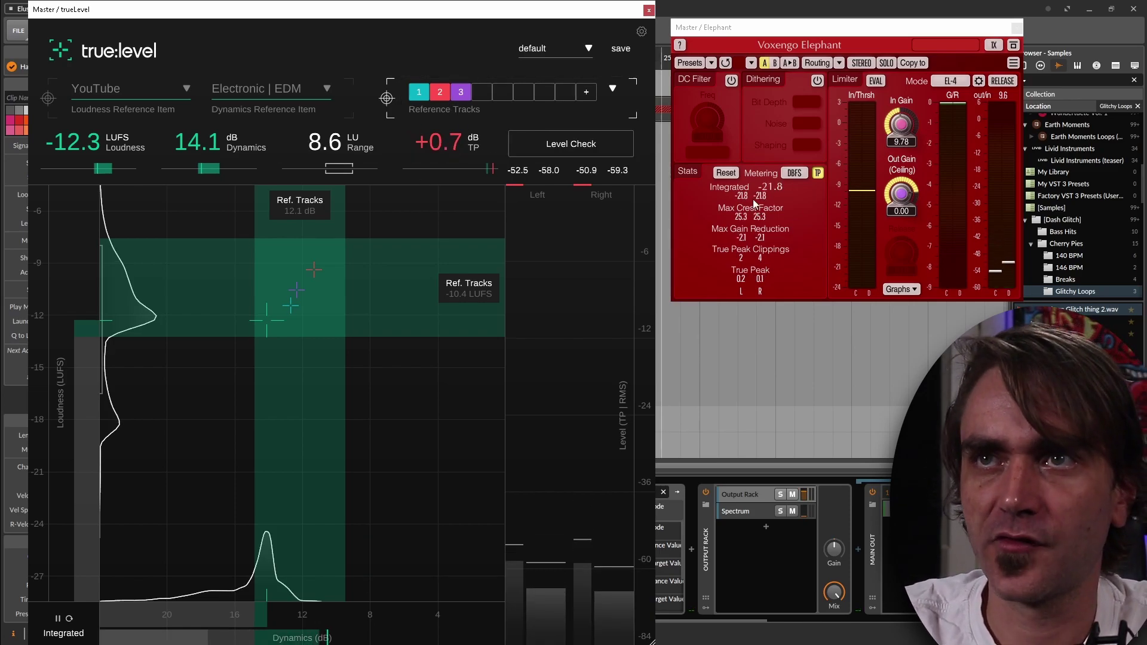
{"action": "mouse_move", "coordinate": [460, 137]}
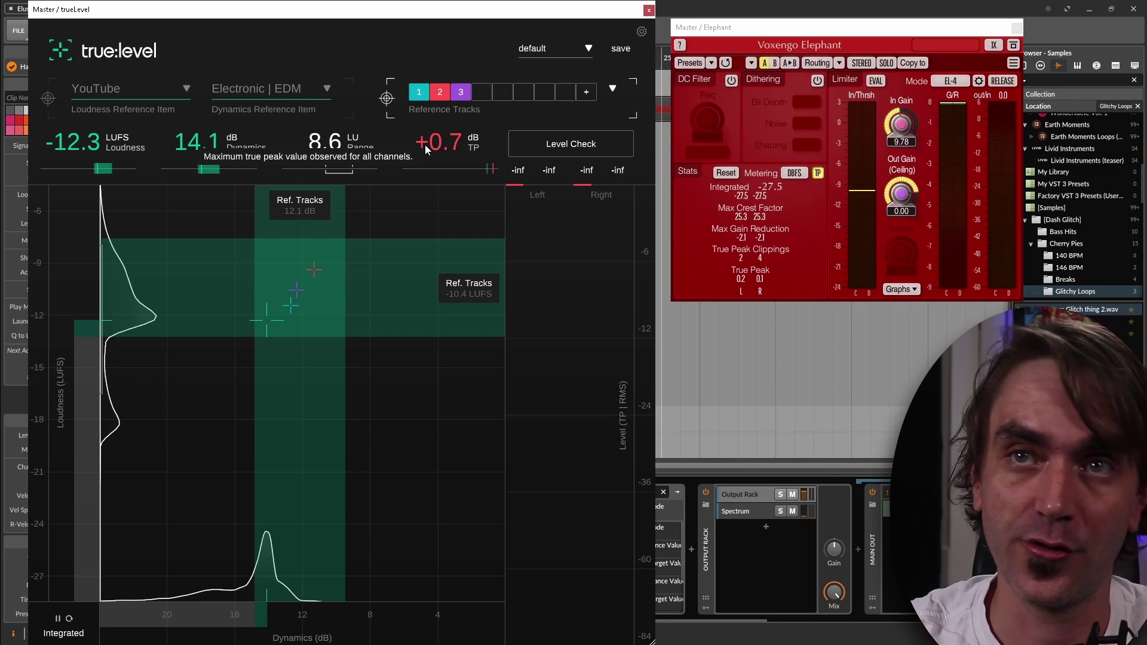
Lower Elephant's output ceiling to -0.34 dB during playback, resetting true:level's true peak reading.
{"action": "left_click", "coordinate": [913, 194]}
{"action": "scroll", "coordinate": [913, 194], "scroll_direction": "down", "scroll_amount": 1}
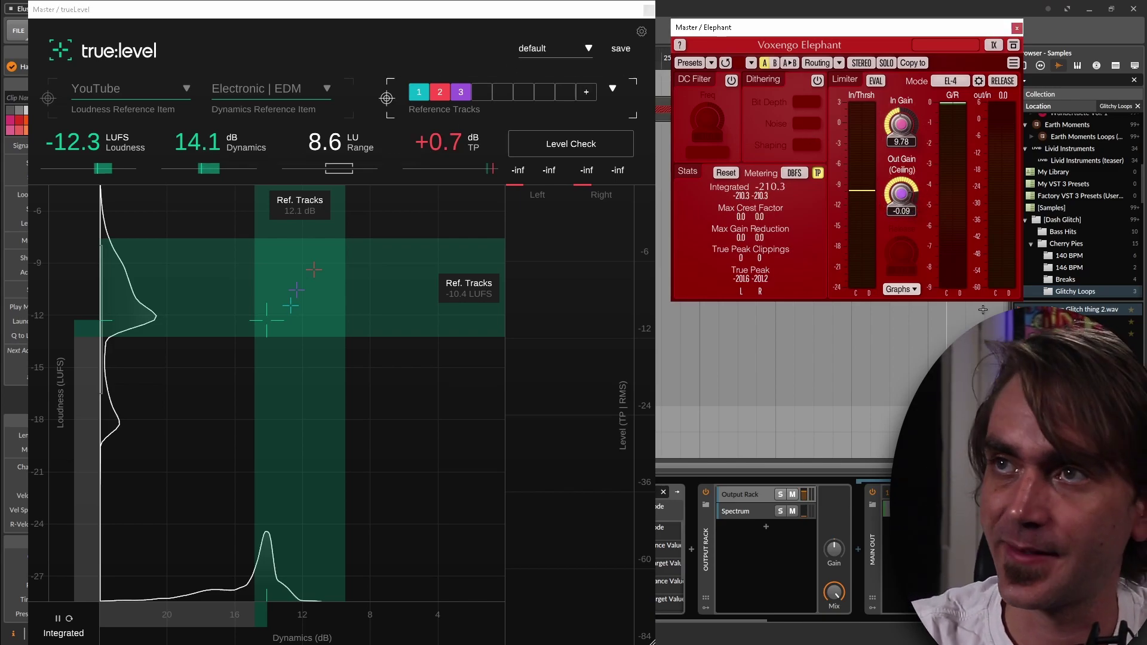
{"action": "left_click", "coordinate": [375, 22]}
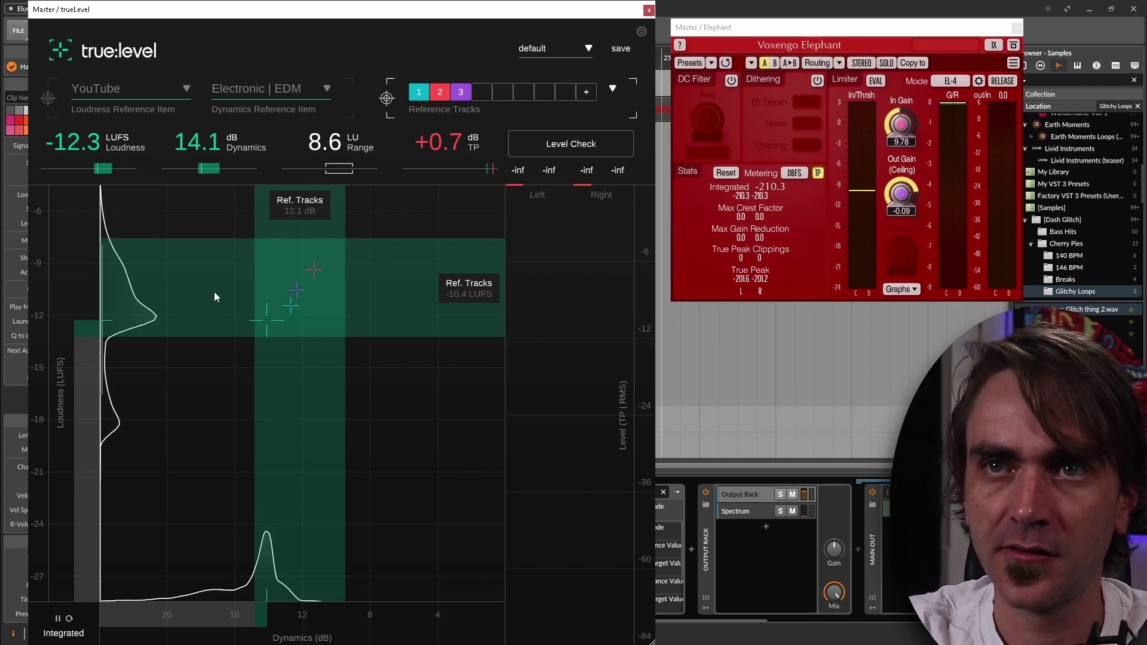
{"action": "key", "text": "space"}
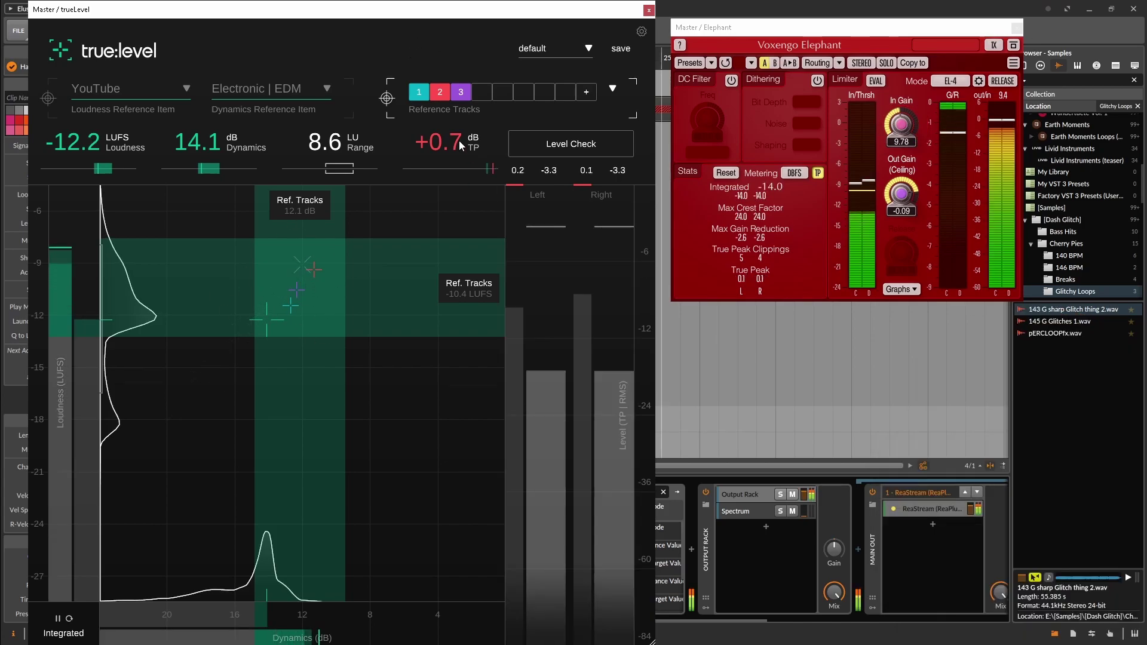
{"action": "left_click", "coordinate": [738, 215]}
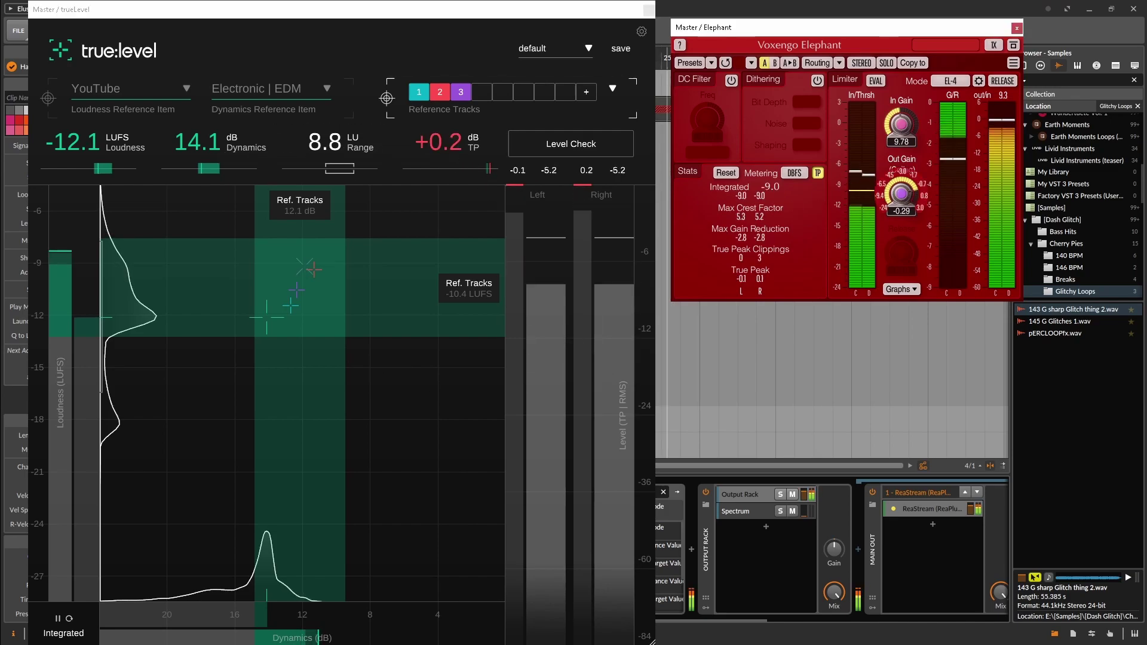
{"action": "left_click", "coordinate": [454, 143]}
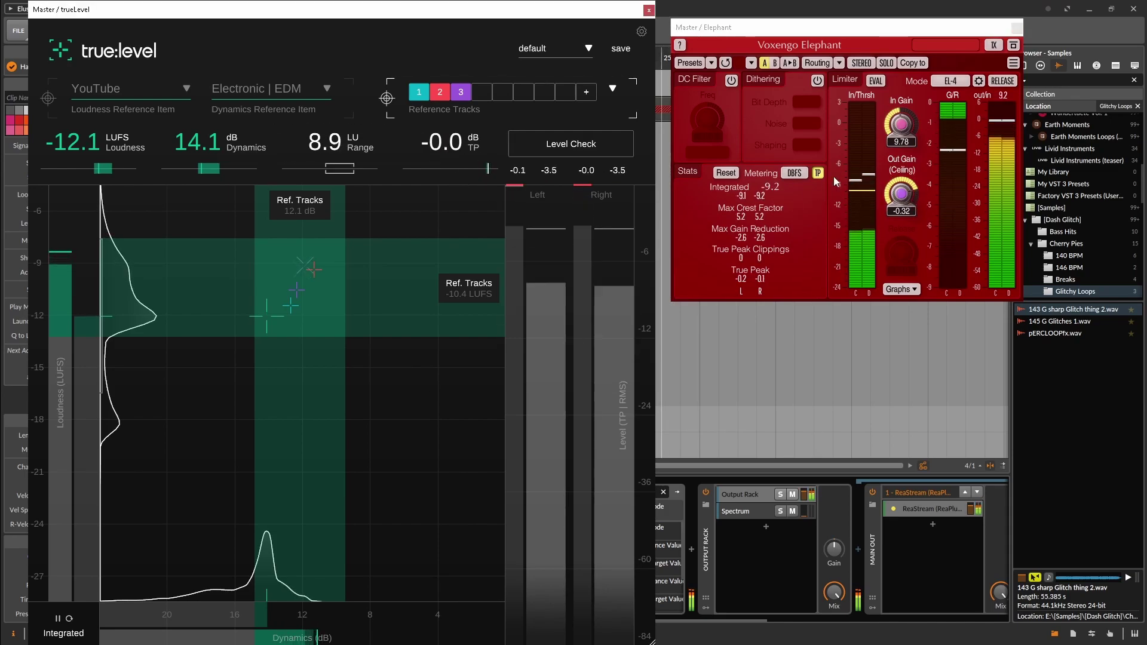
{"action": "left_click", "coordinate": [833, 30]}
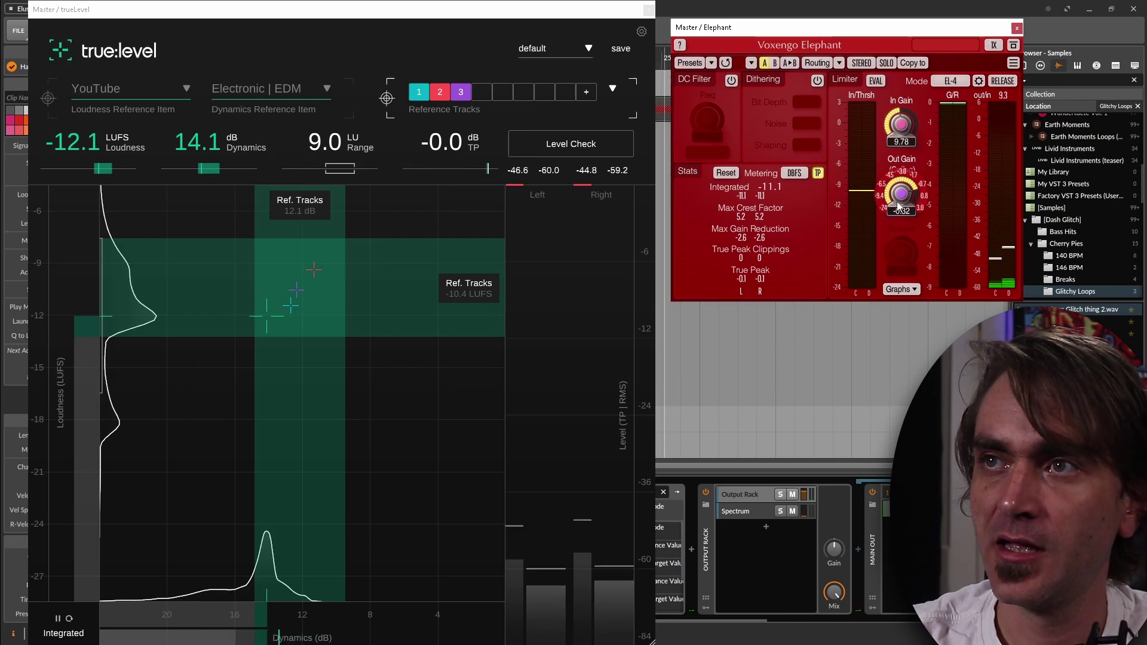
{"action": "left_click_drag", "start_coordinate": [900, 202], "coordinate": [901, 205]}
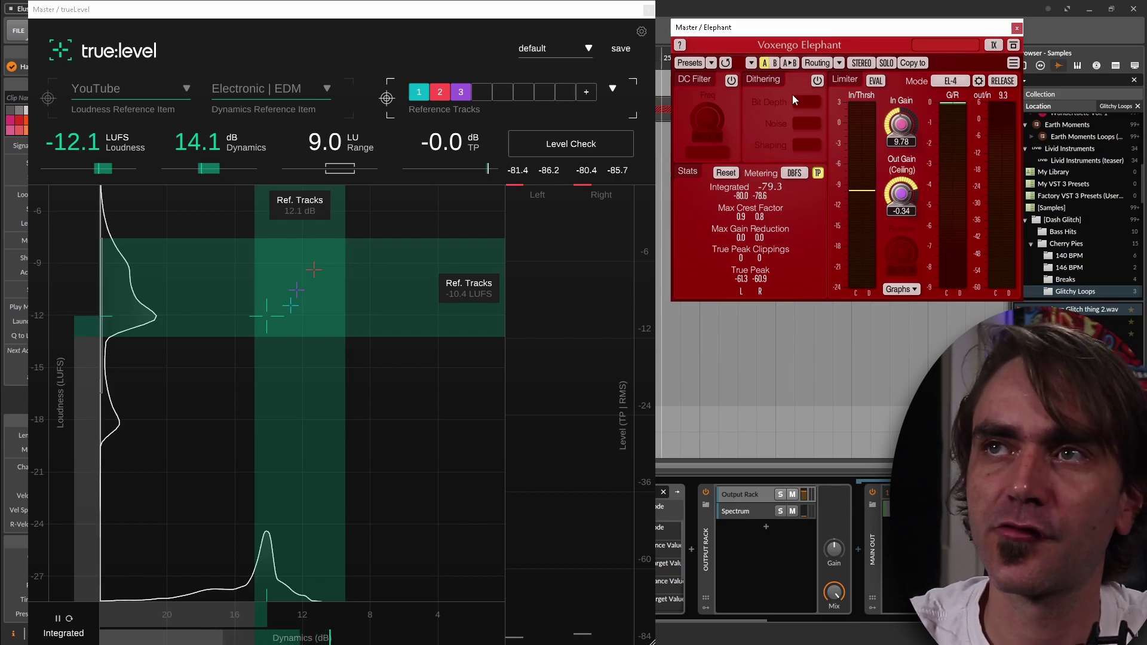
{"action": "left_click", "coordinate": [490, 19]}
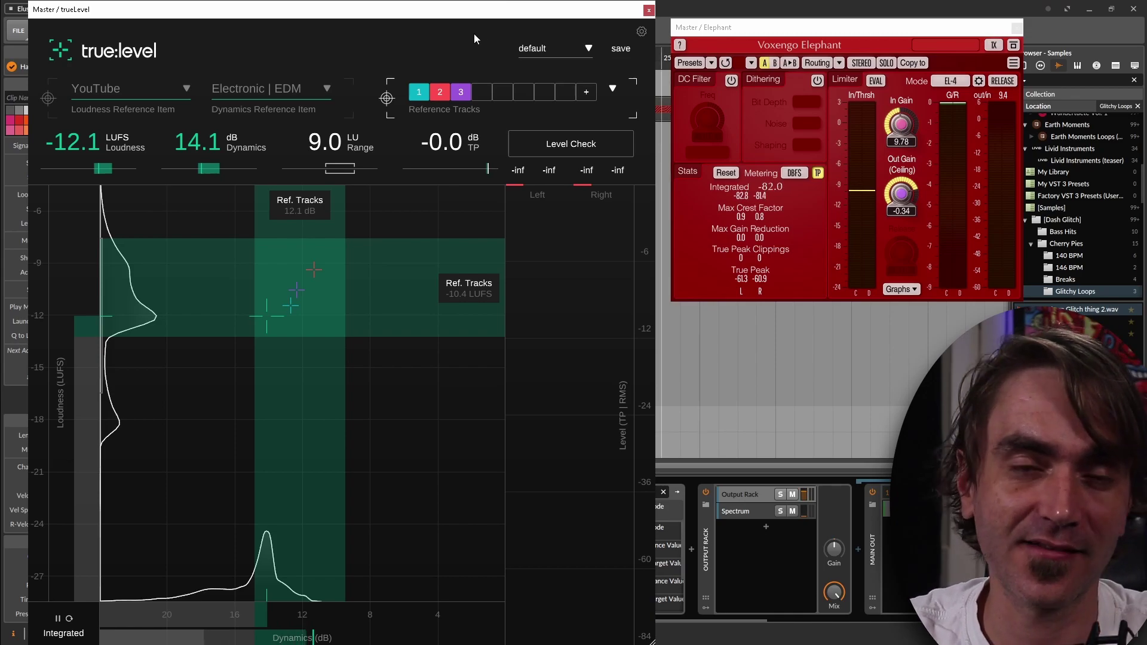
{"action": "key", "text": "space"}
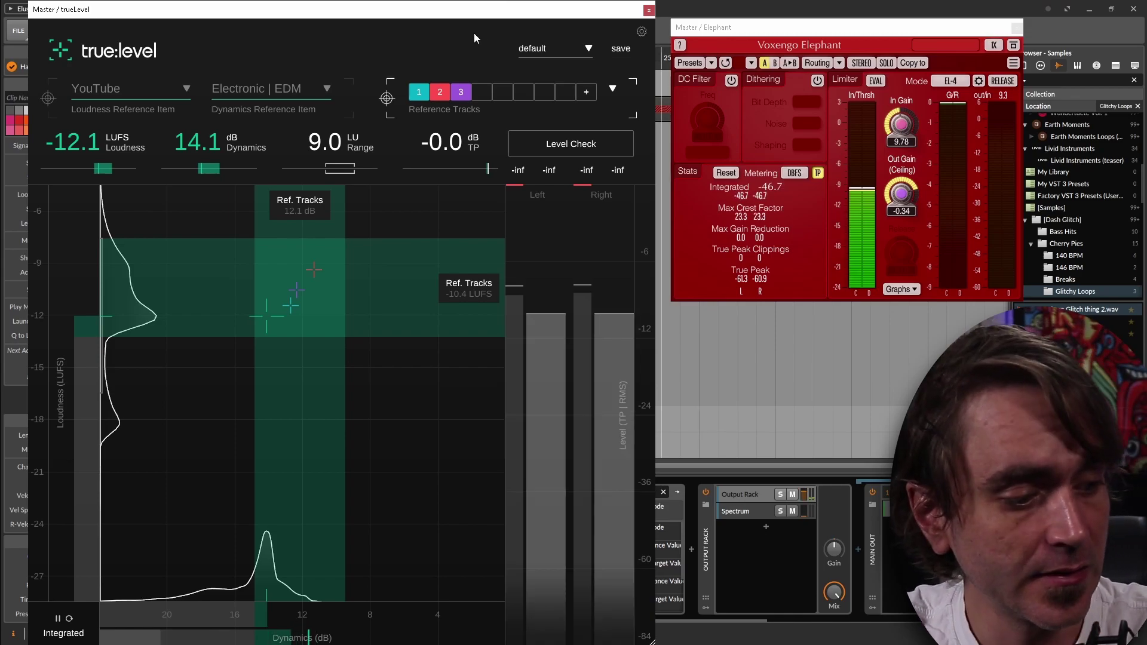
Run Level Check, try Elephant's EL-4 BRITE limiter mode, and reset true:level's measurements.
{"action": "left_click", "coordinate": [563, 148]}
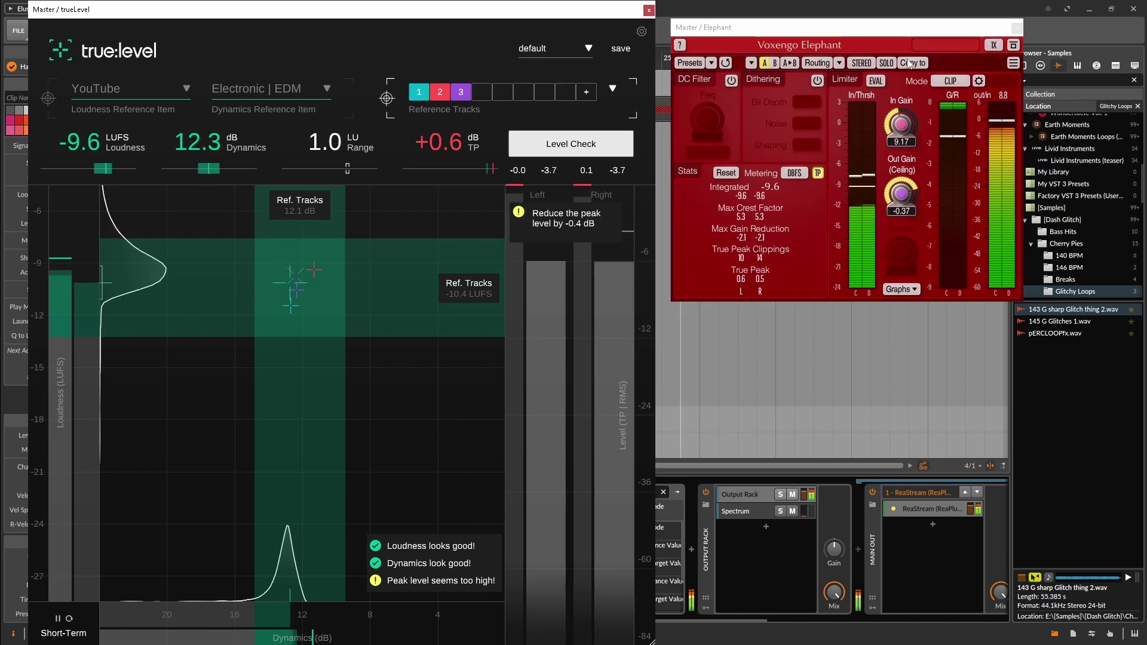
{"action": "left_click", "coordinate": [936, 80]}
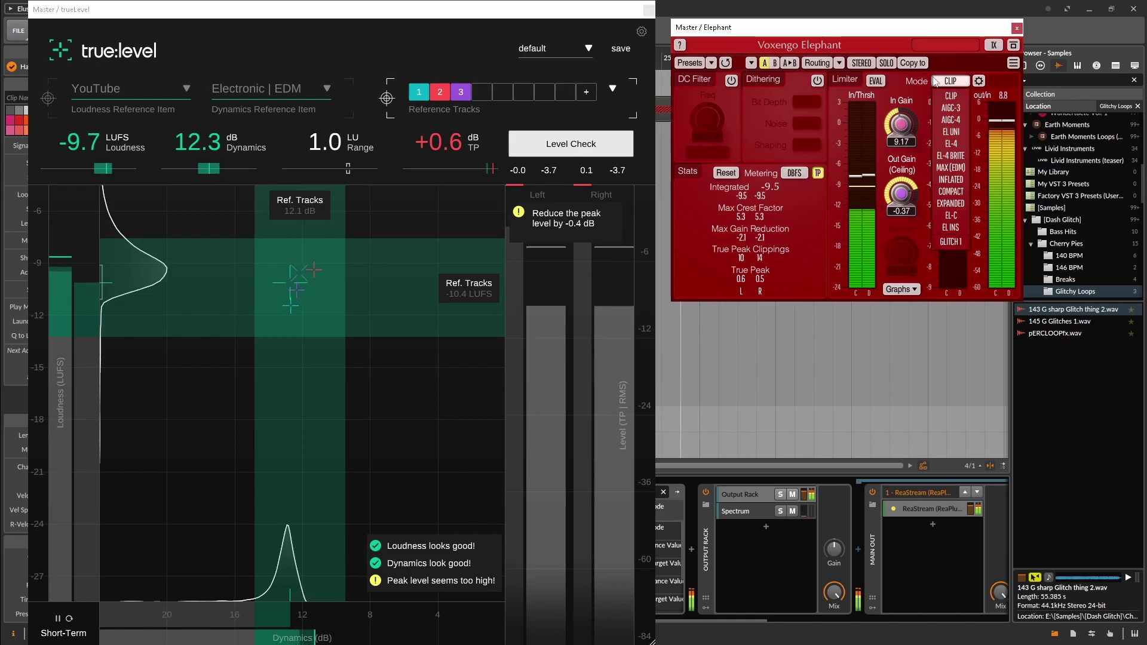
{"action": "left_click", "coordinate": [951, 156]}
{"action": "left_click", "coordinate": [544, 149]}
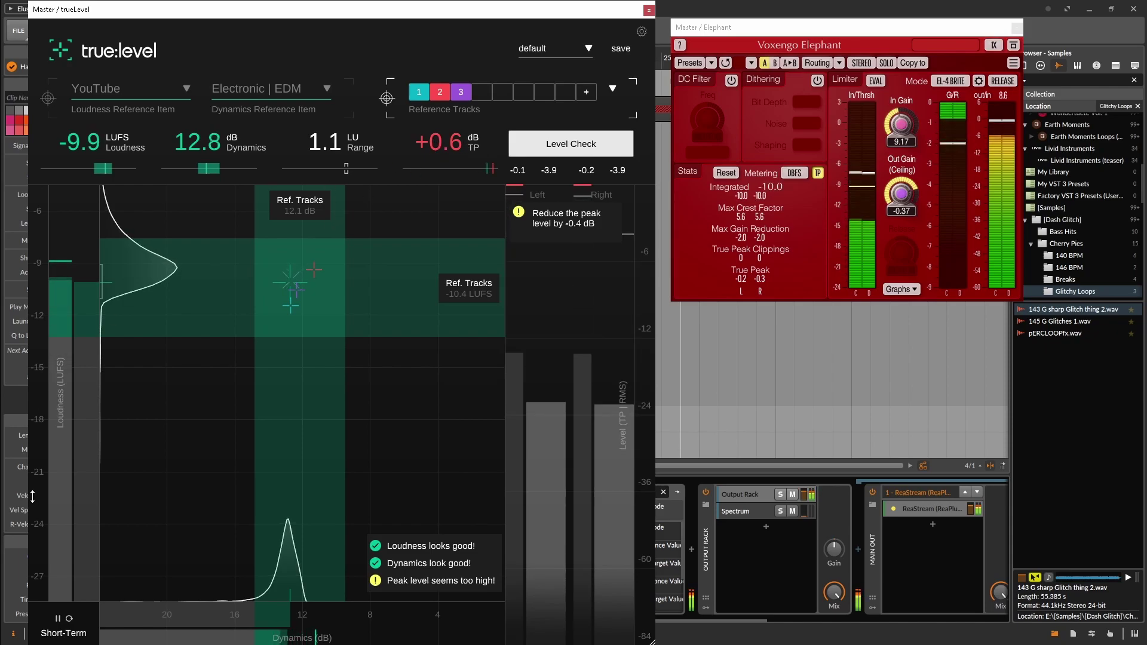
{"action": "left_click", "coordinate": [70, 619]}
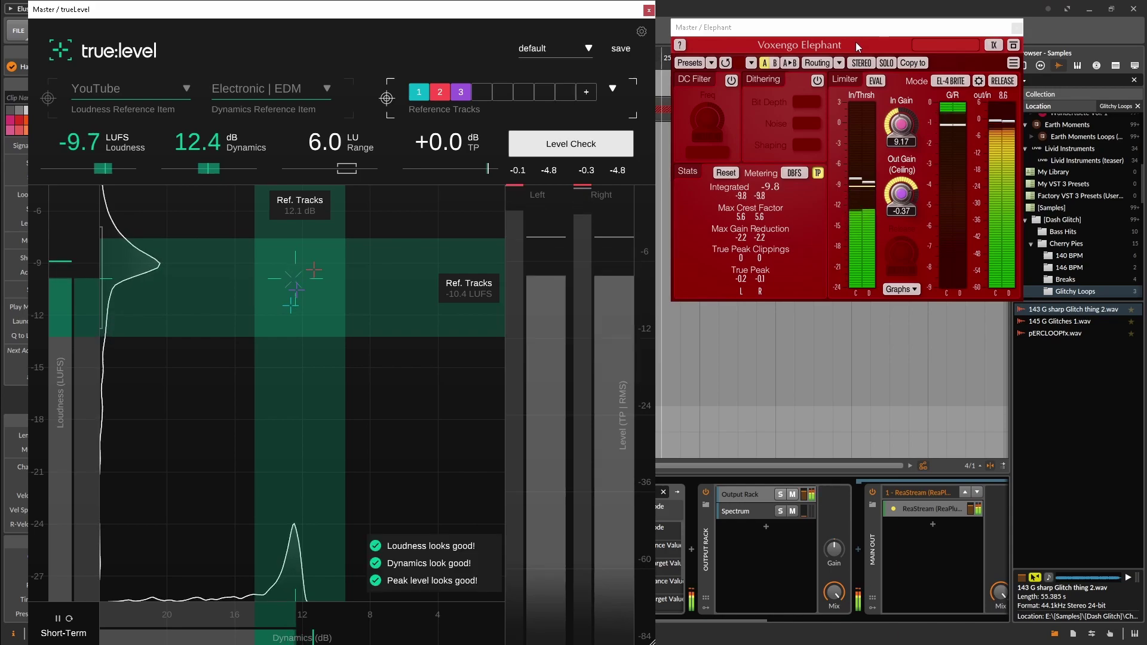
Switch Elephant's limiter mode back to EL-4.
{"action": "left_click", "coordinate": [951, 82]}
{"action": "left_click", "coordinate": [951, 82]}
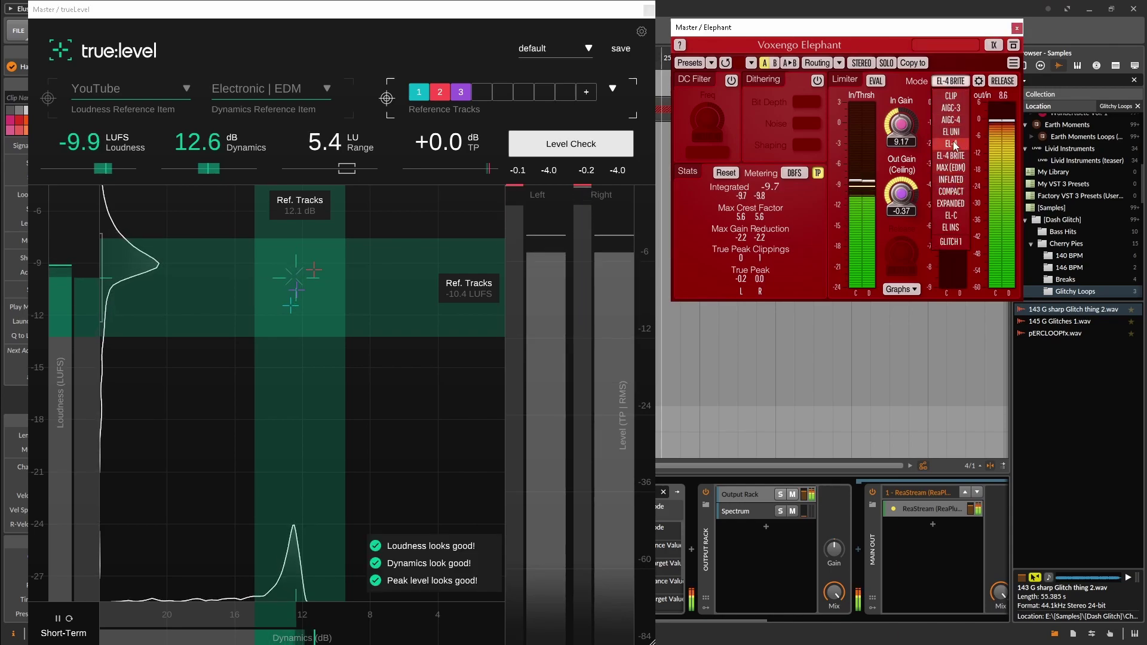
{"action": "left_click", "coordinate": [951, 144]}
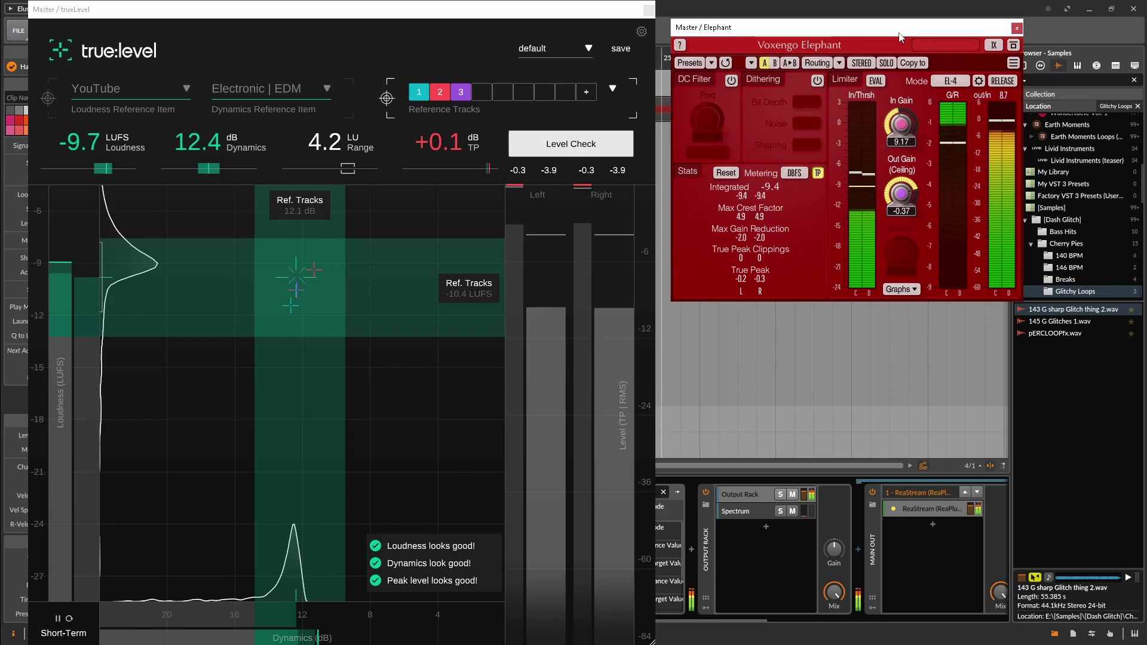